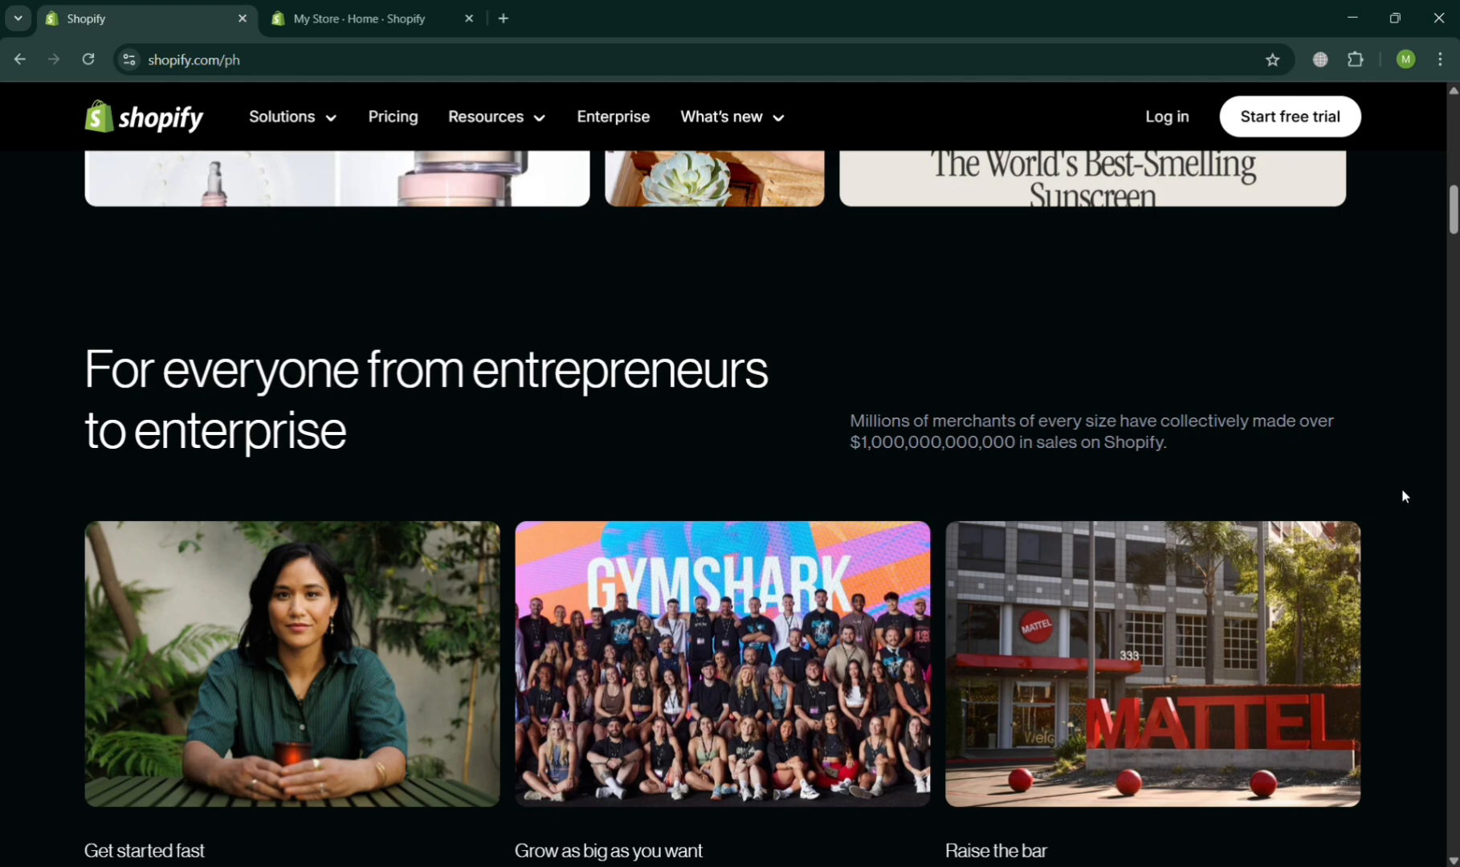
scroll(1402, 495, down, 2)
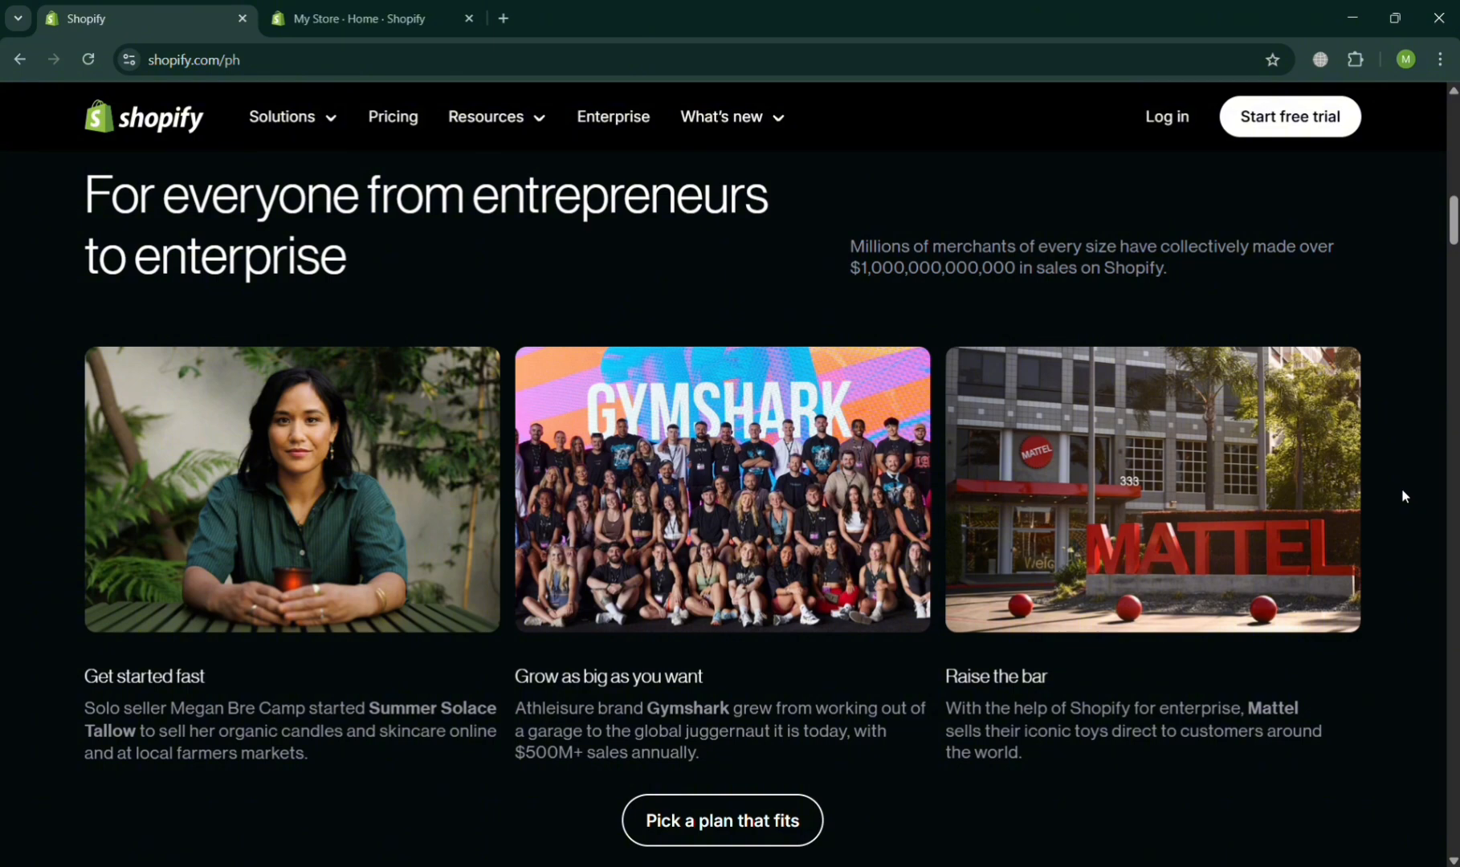
scroll(1402, 495, down, 3)
scroll(1402, 495, up, 4)
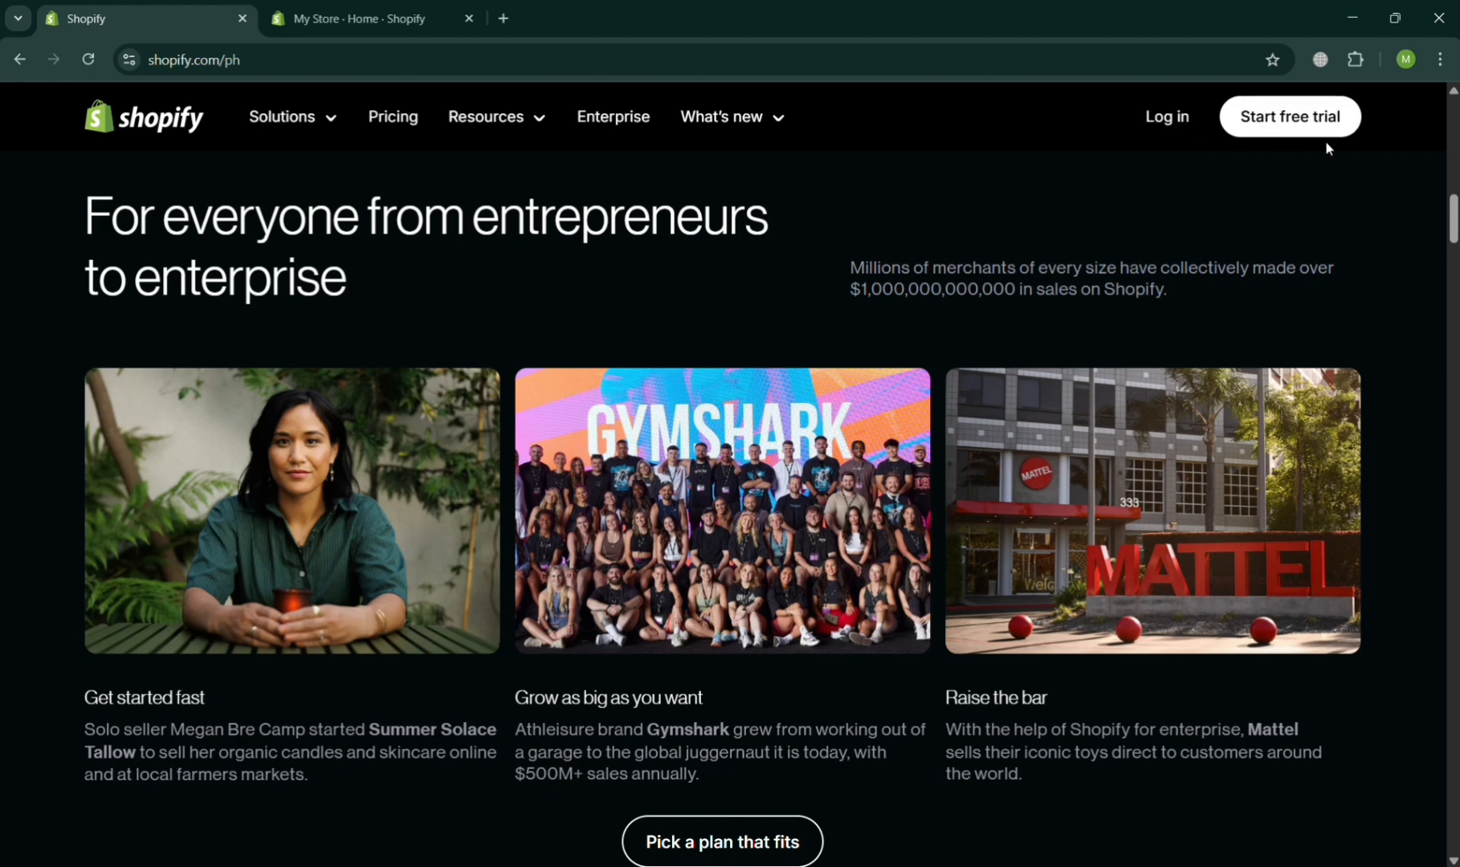
Step: Switch to the store admin, view the live online store, and return to the admin home page
click(369, 9)
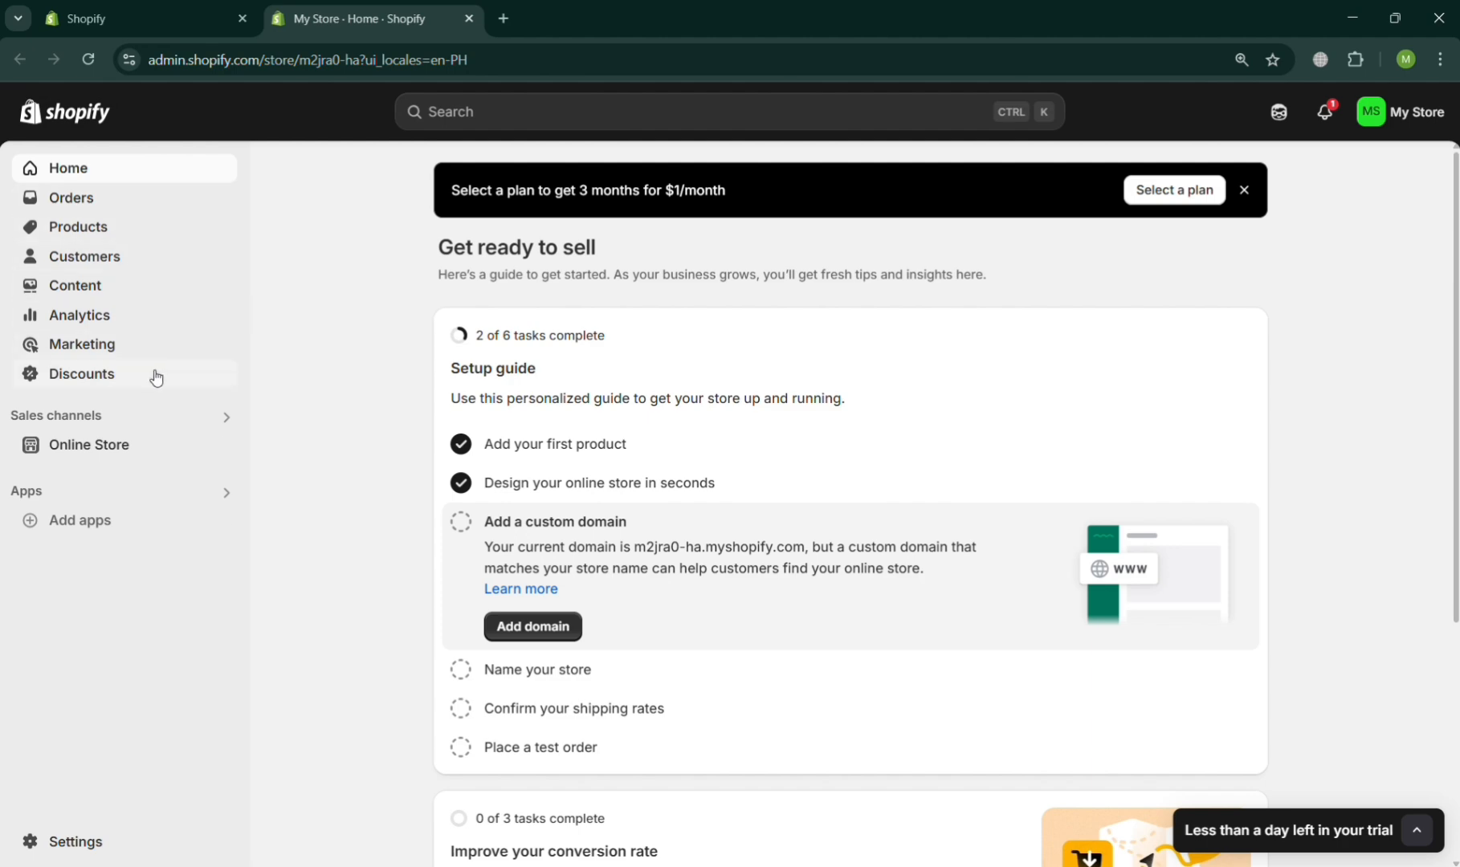
click(133, 529)
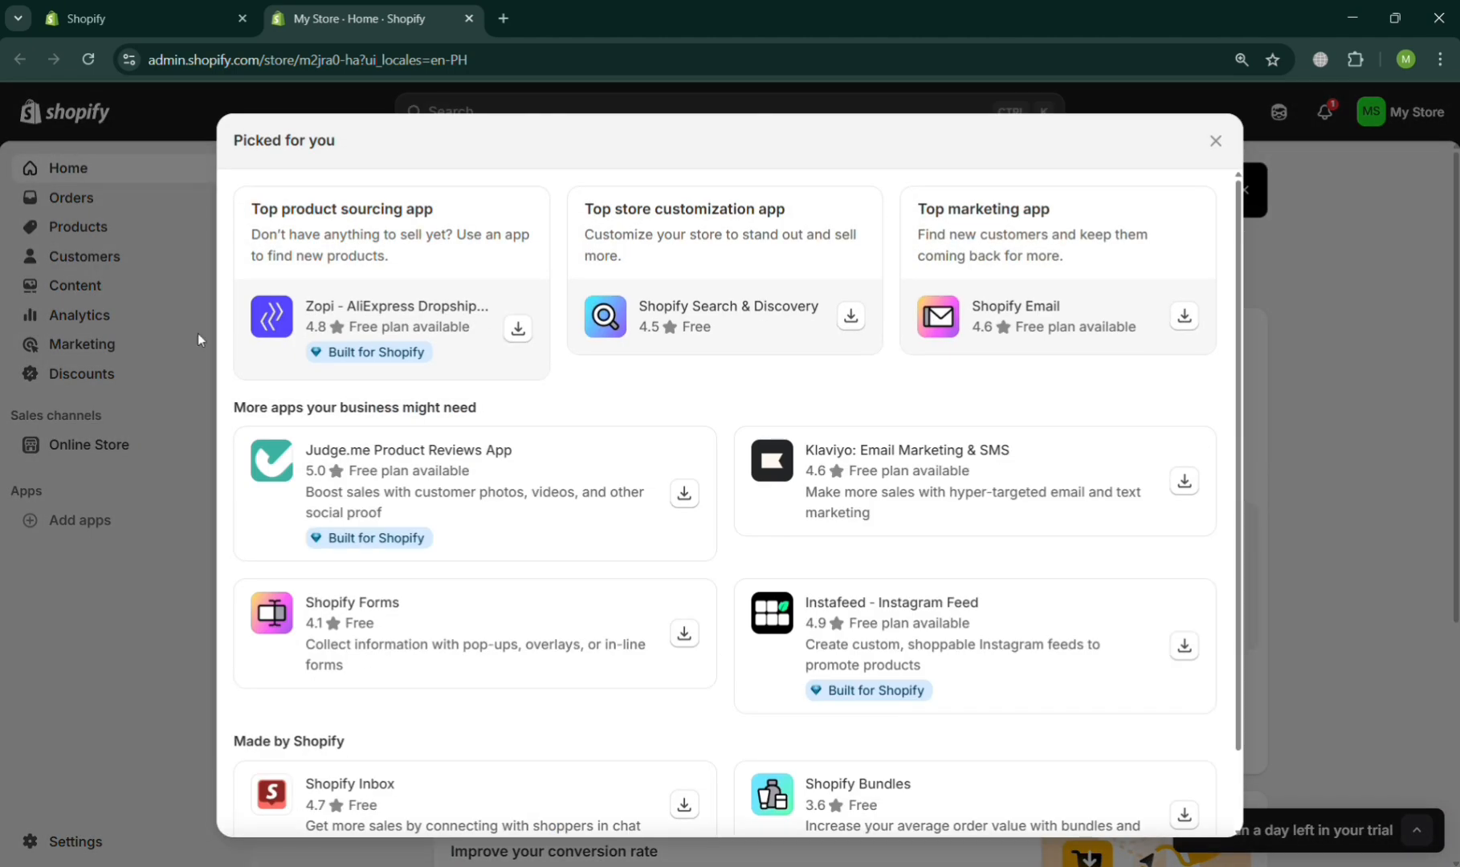
click(196, 332)
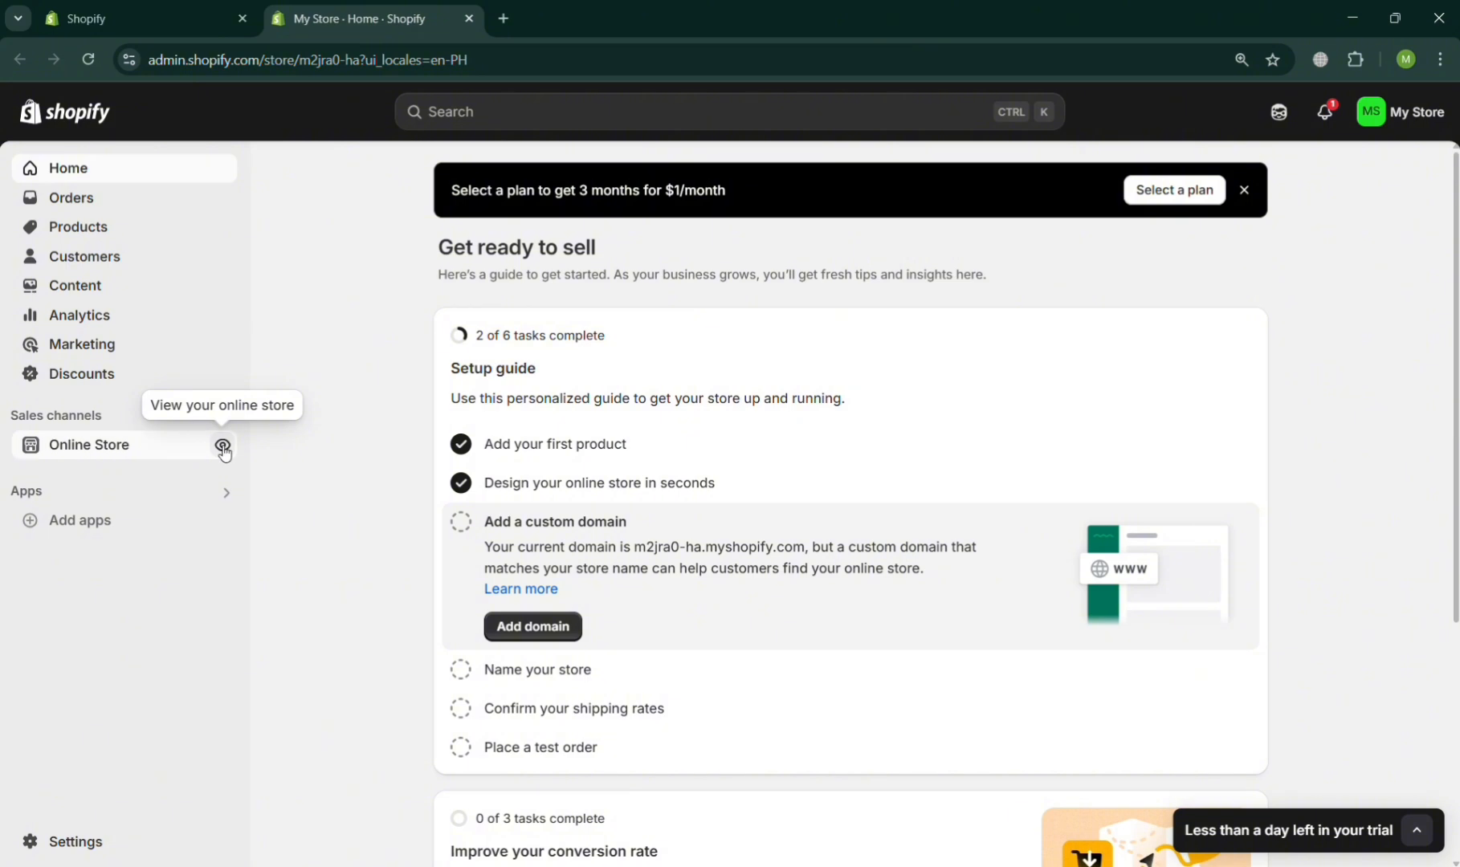
click(223, 448)
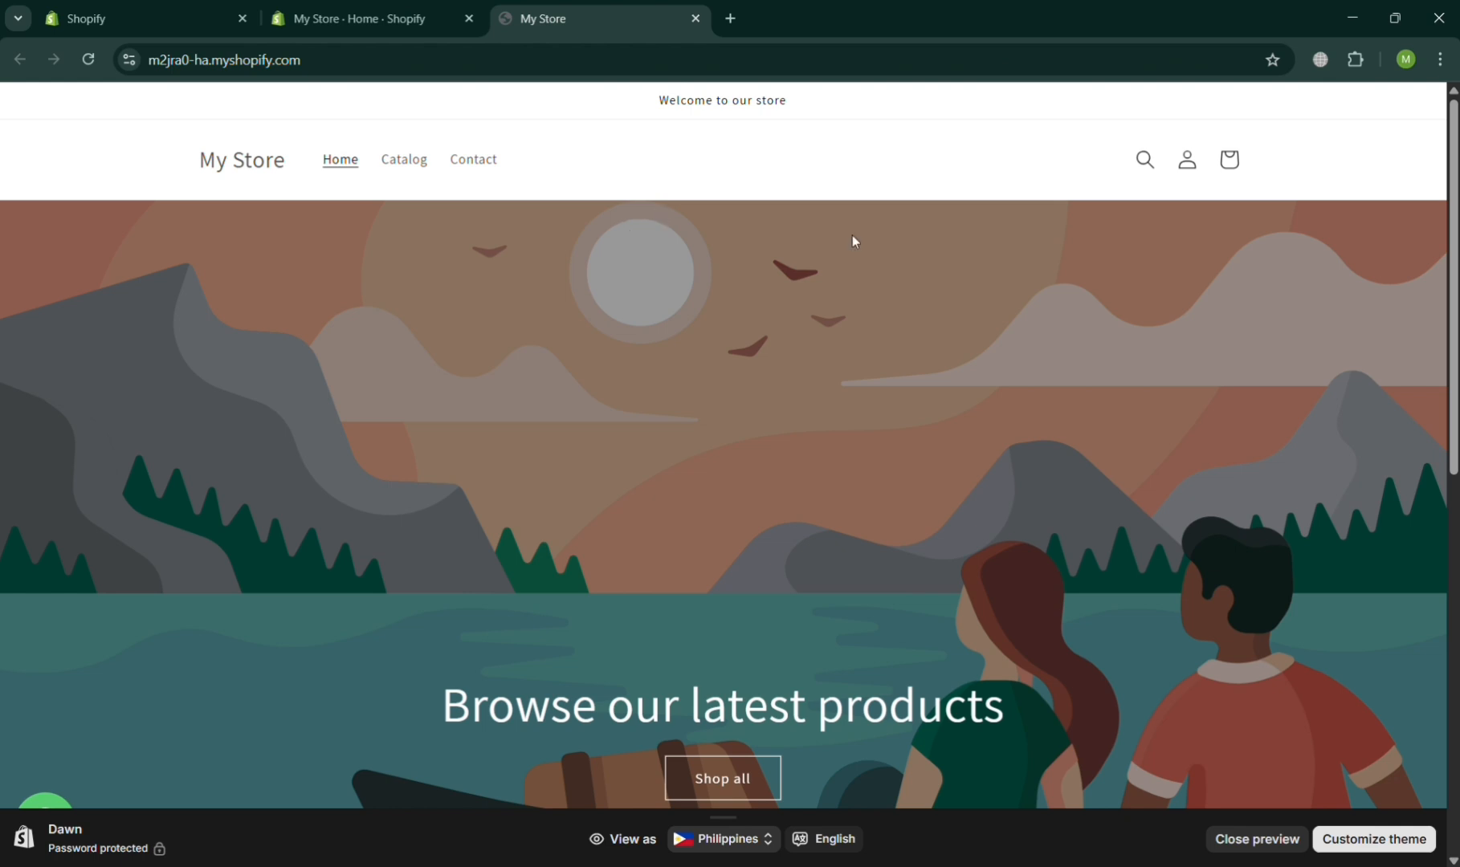
click(293, 8)
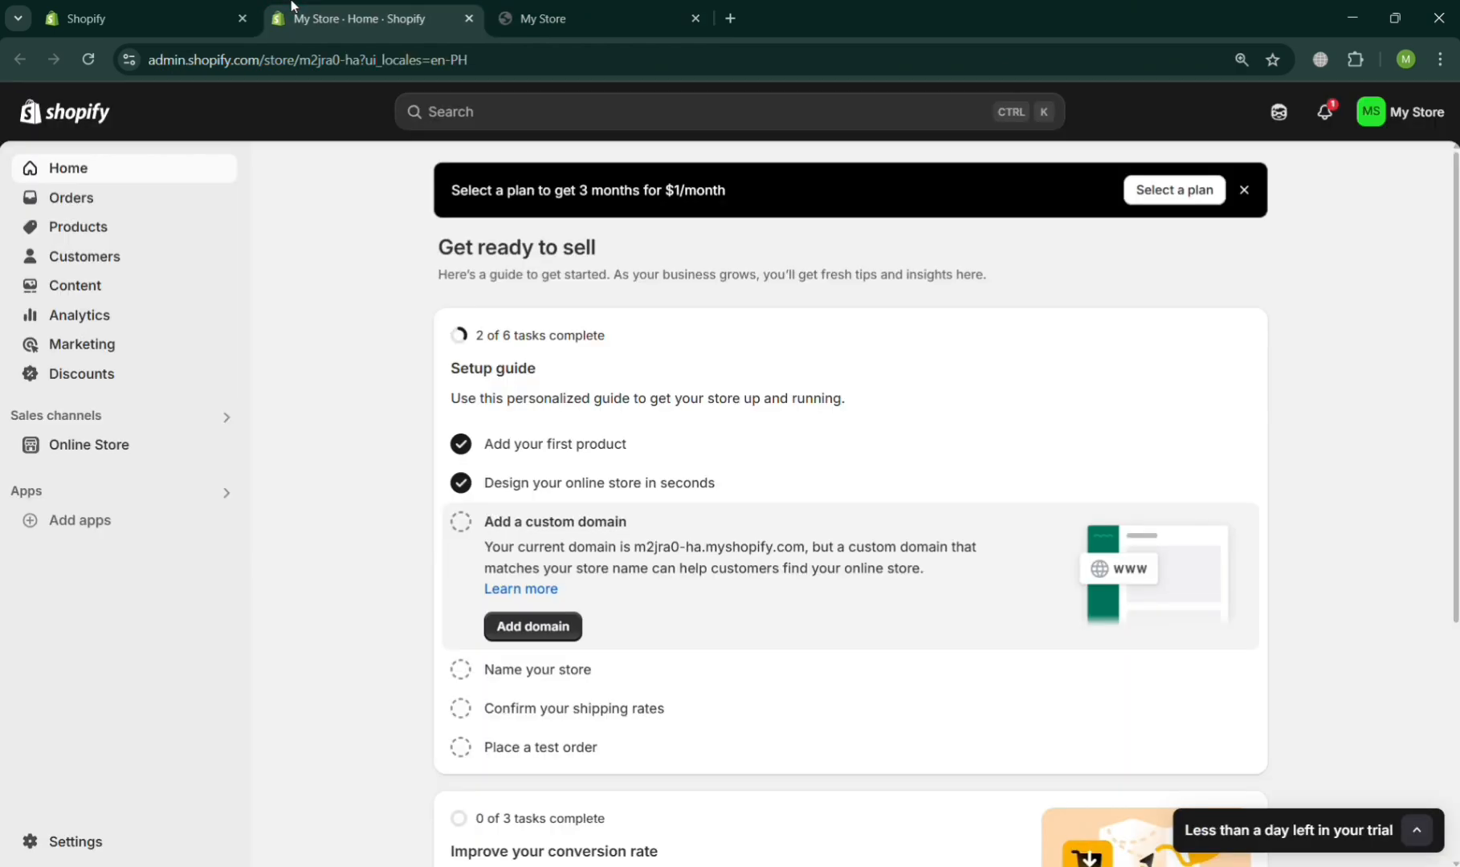
Step: Open the Shopify App Store through the admin's app recommendations
click(177, 532)
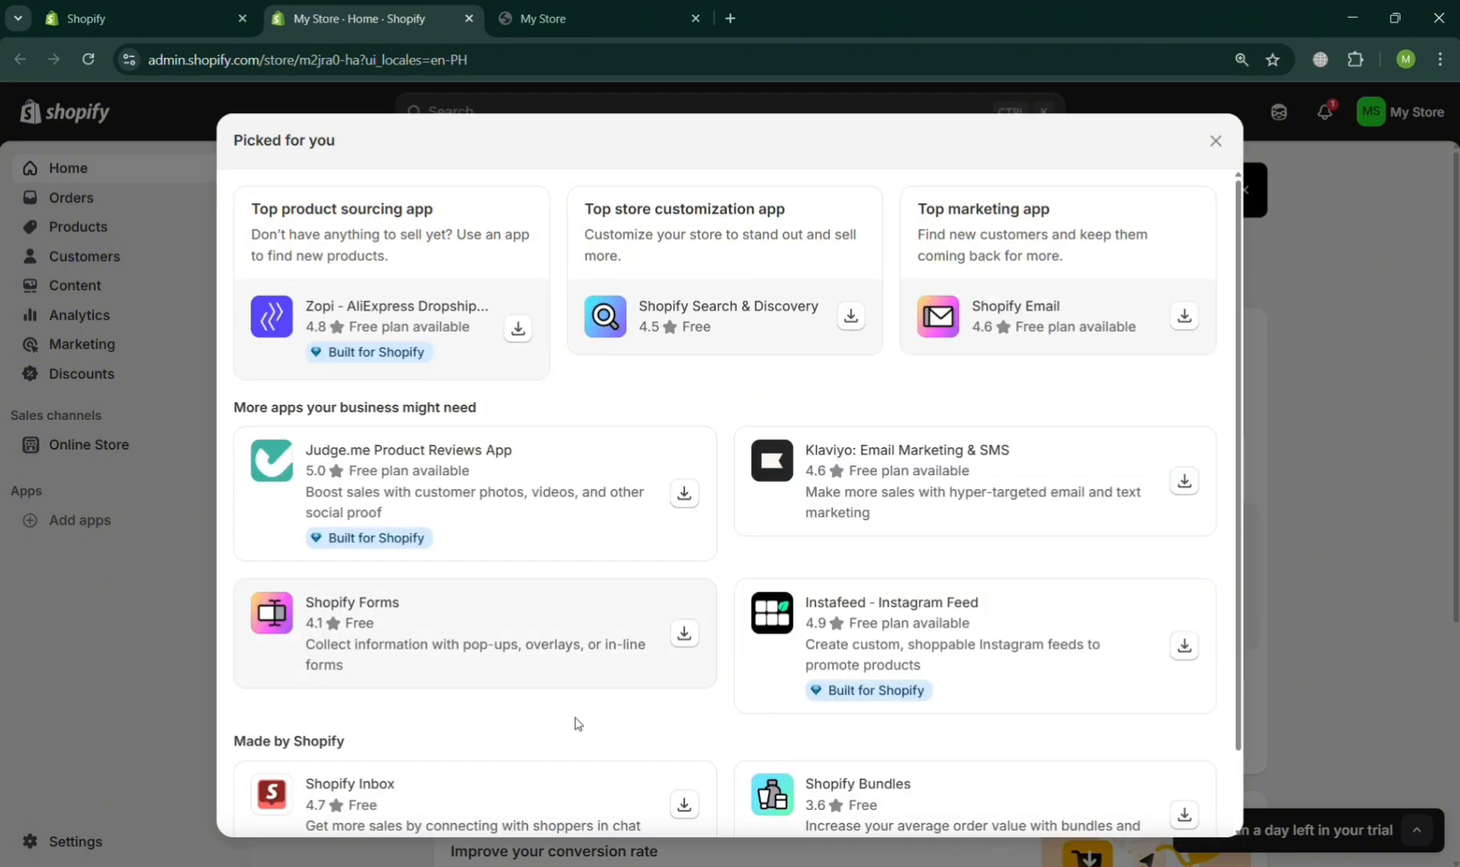
scroll(540, 783, down, 2)
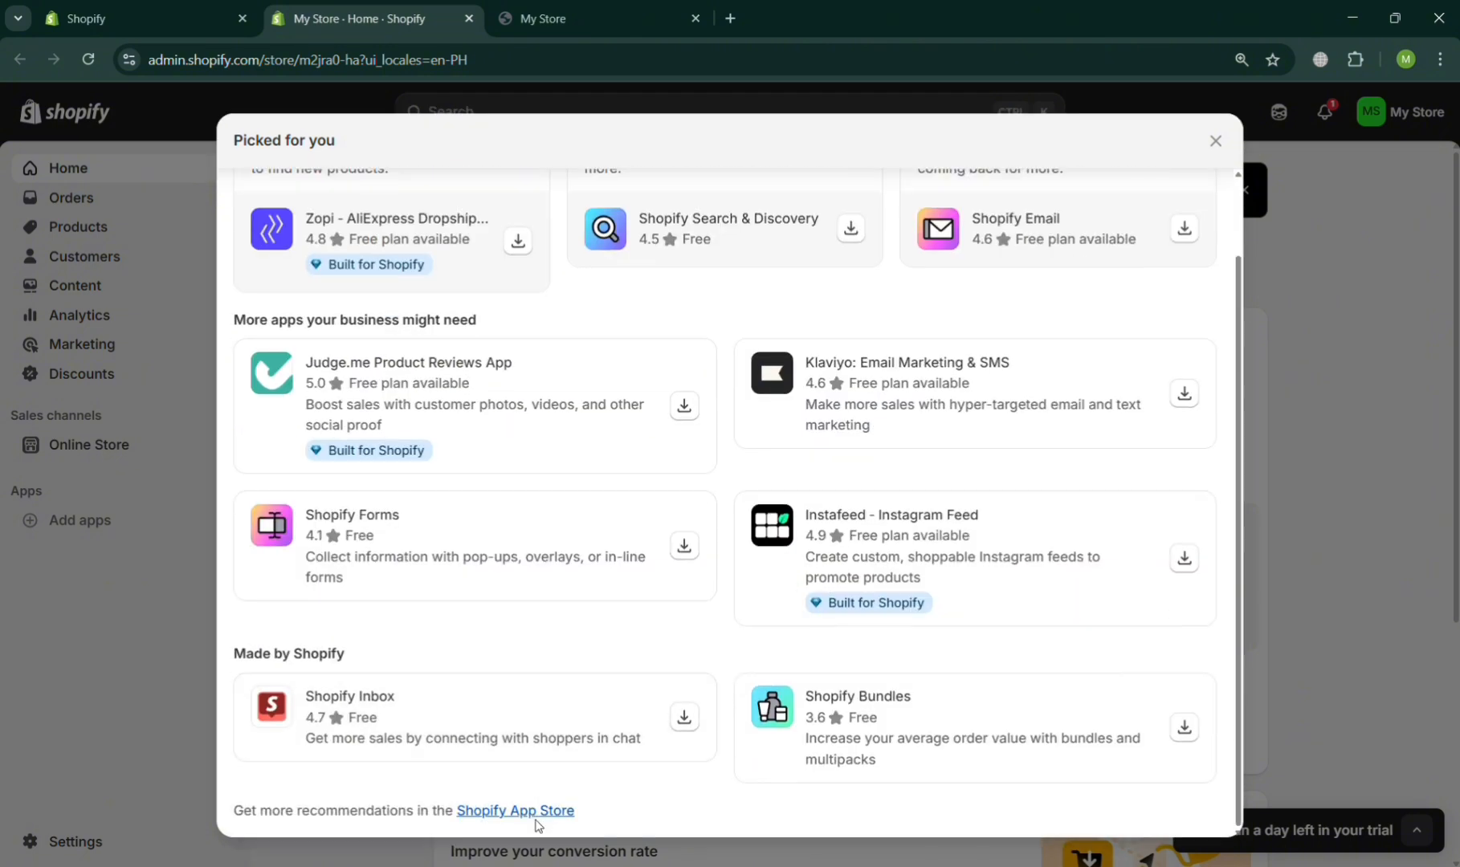
click(540, 812)
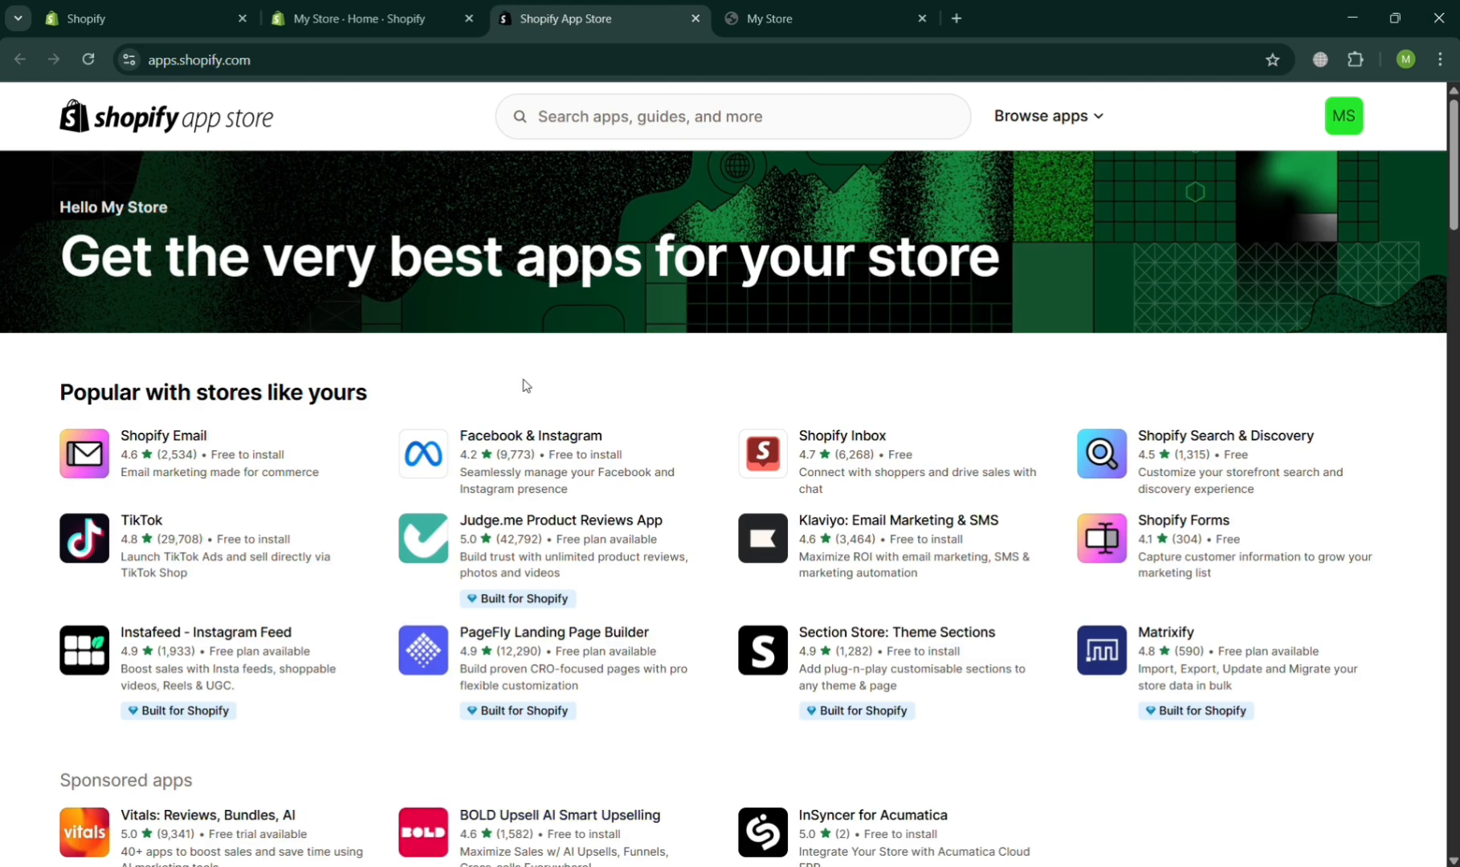
Step: Search the App Store for "smart search" and open the Smart Search & Filter listing by Mezereon
click(696, 125)
text(s)
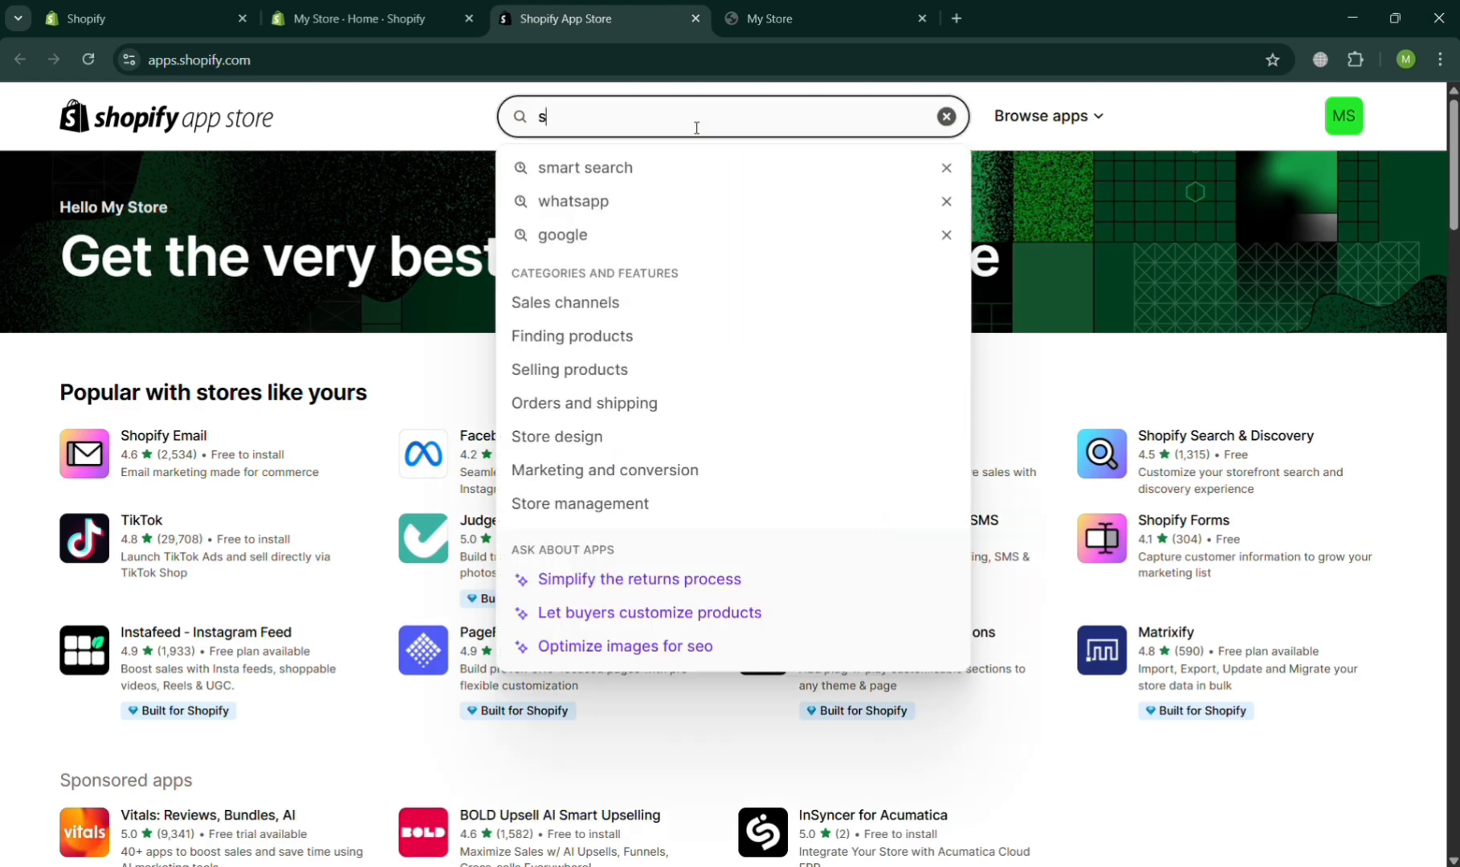
click(674, 166)
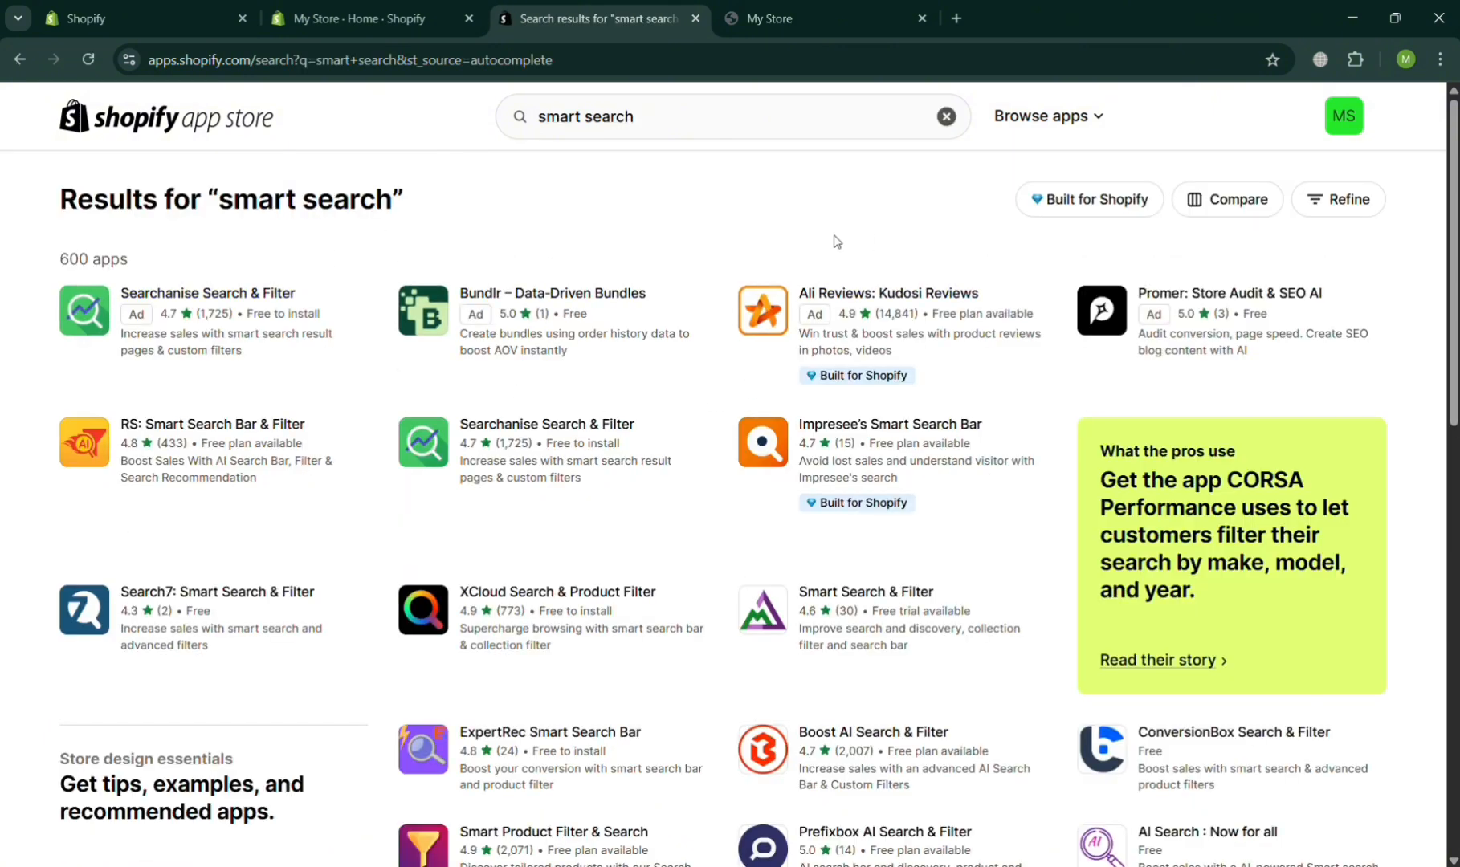
click(855, 594)
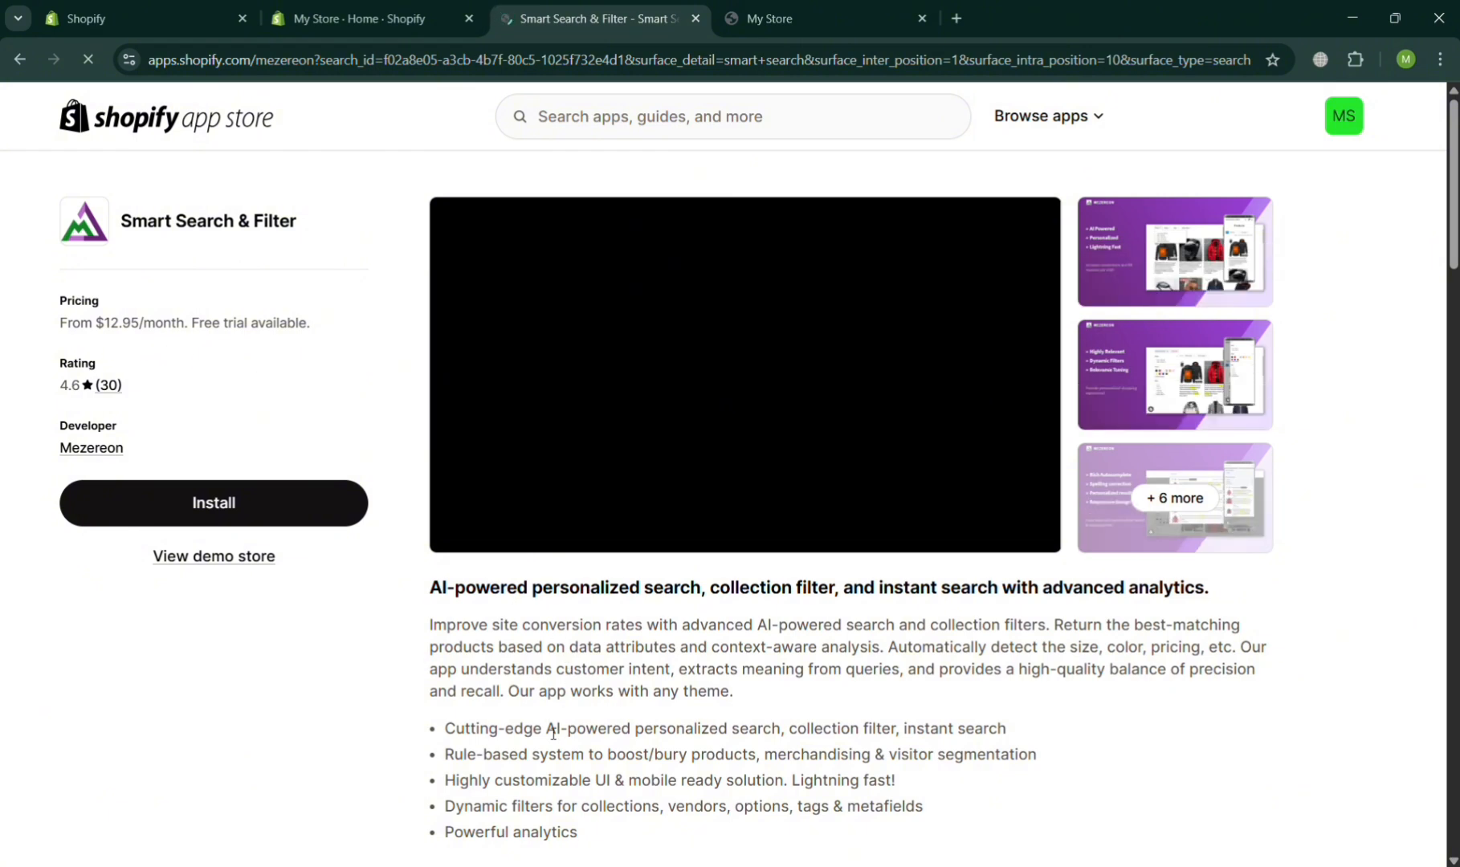
Step: Review the Smart Search & Filter description and pricing, and install the app on the store with the requested data access
scroll(739, 839, down, 2)
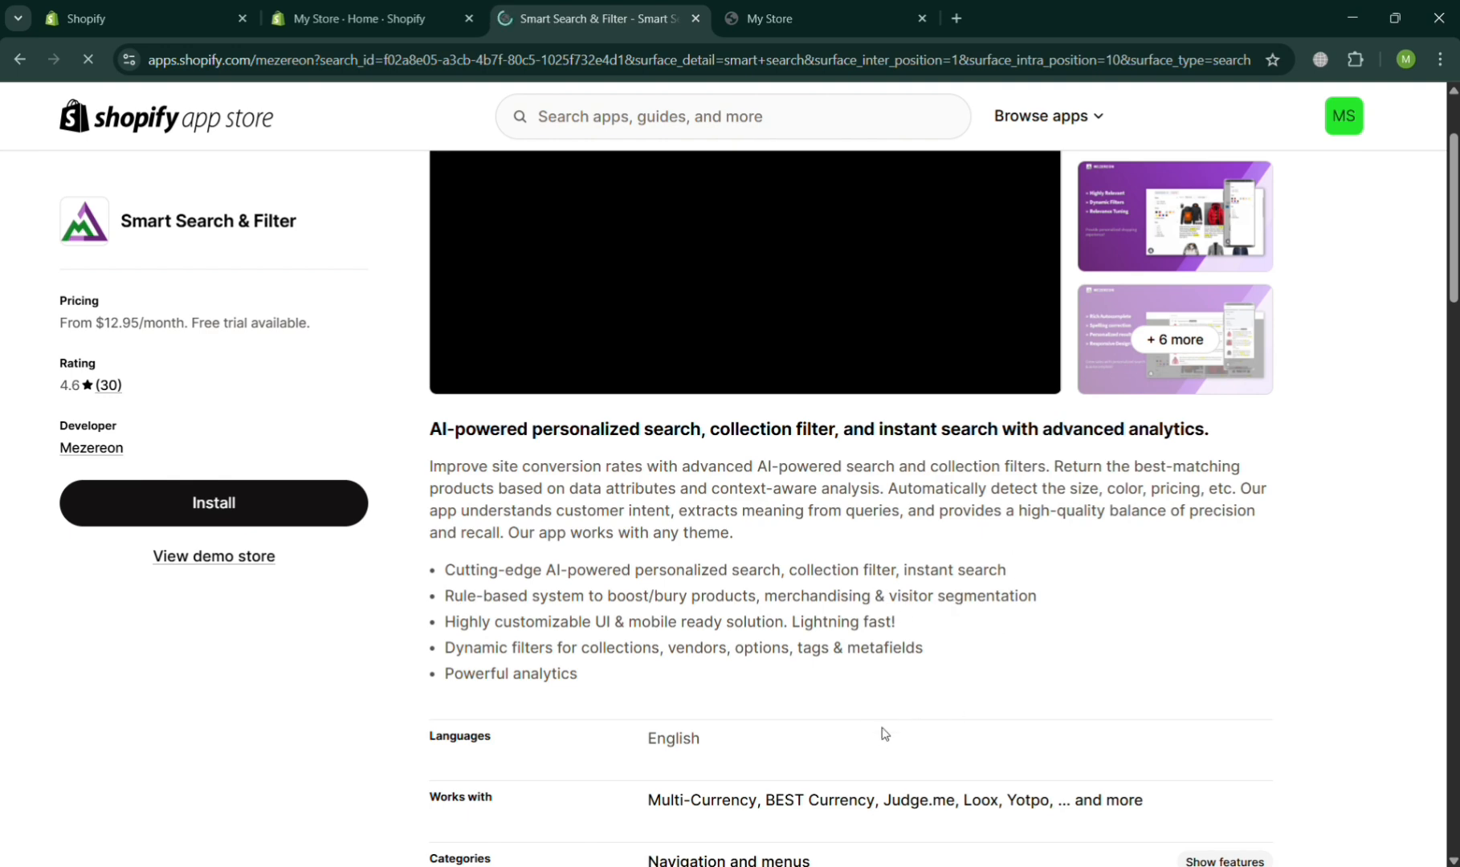
scroll(745, 706, down, 5)
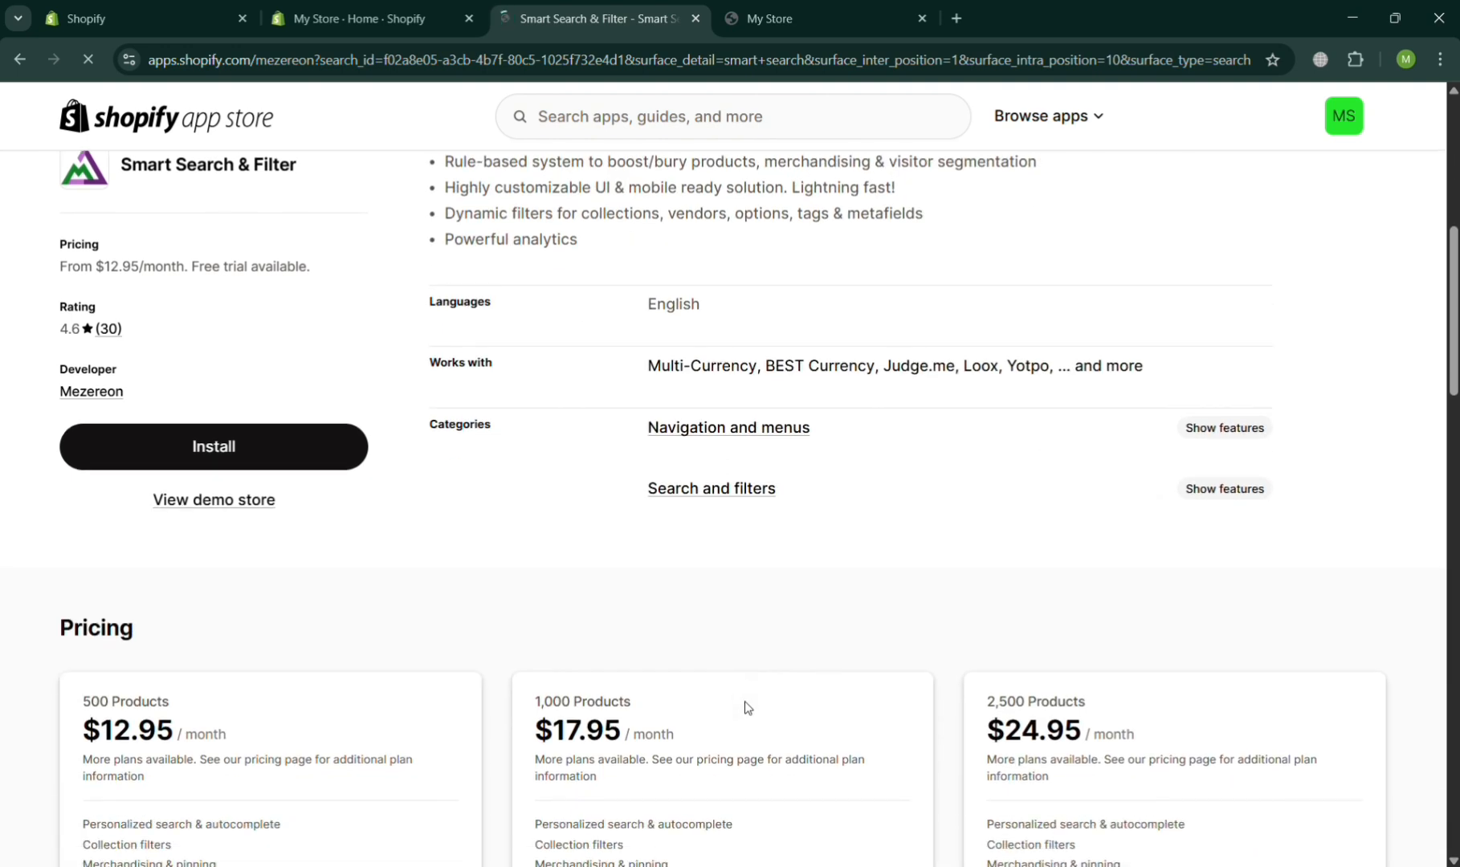
scroll(747, 707, down, 4)
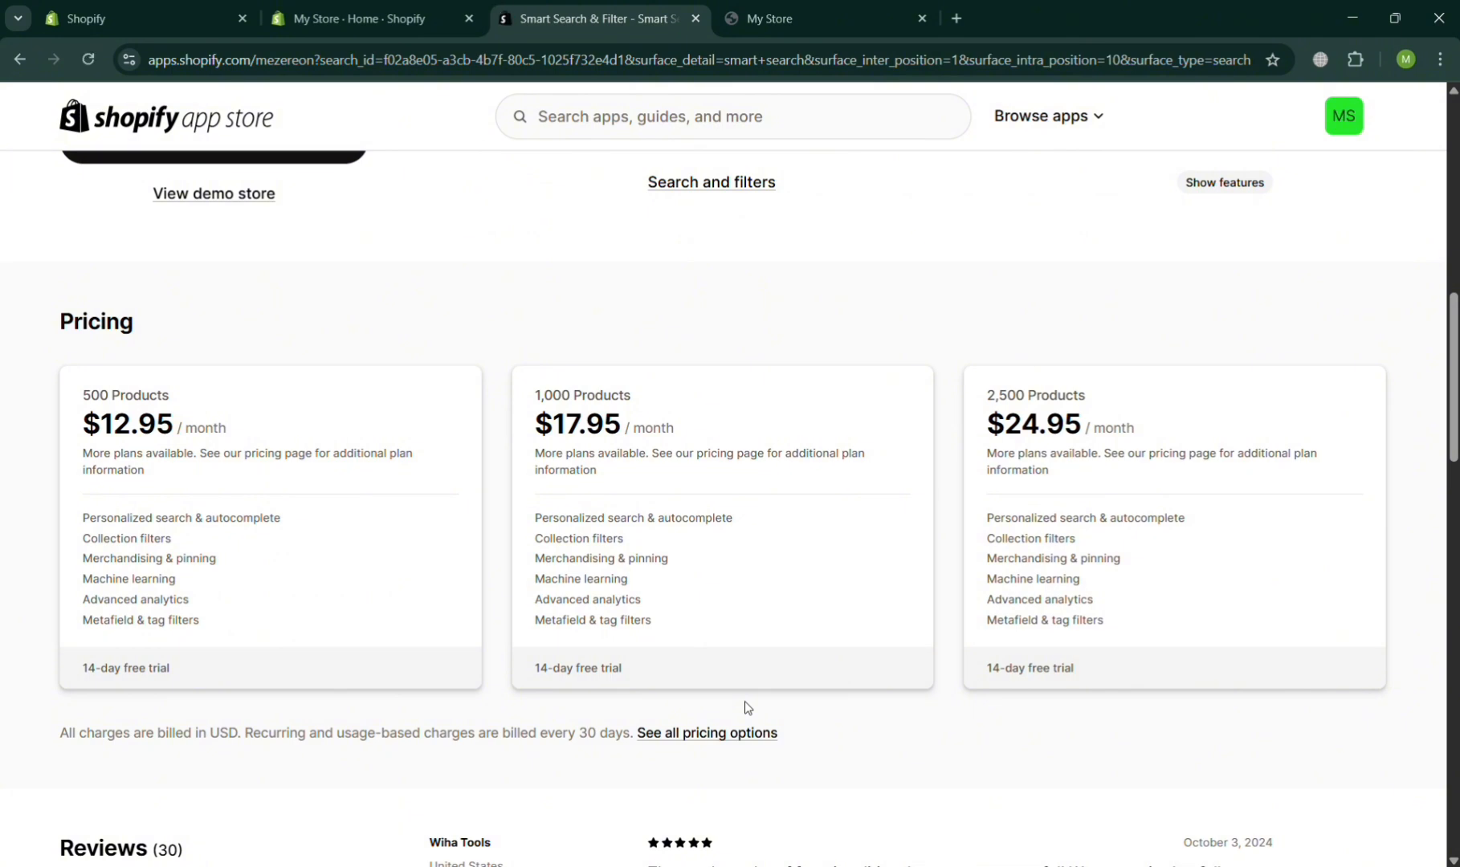
scroll(745, 707, up, 7)
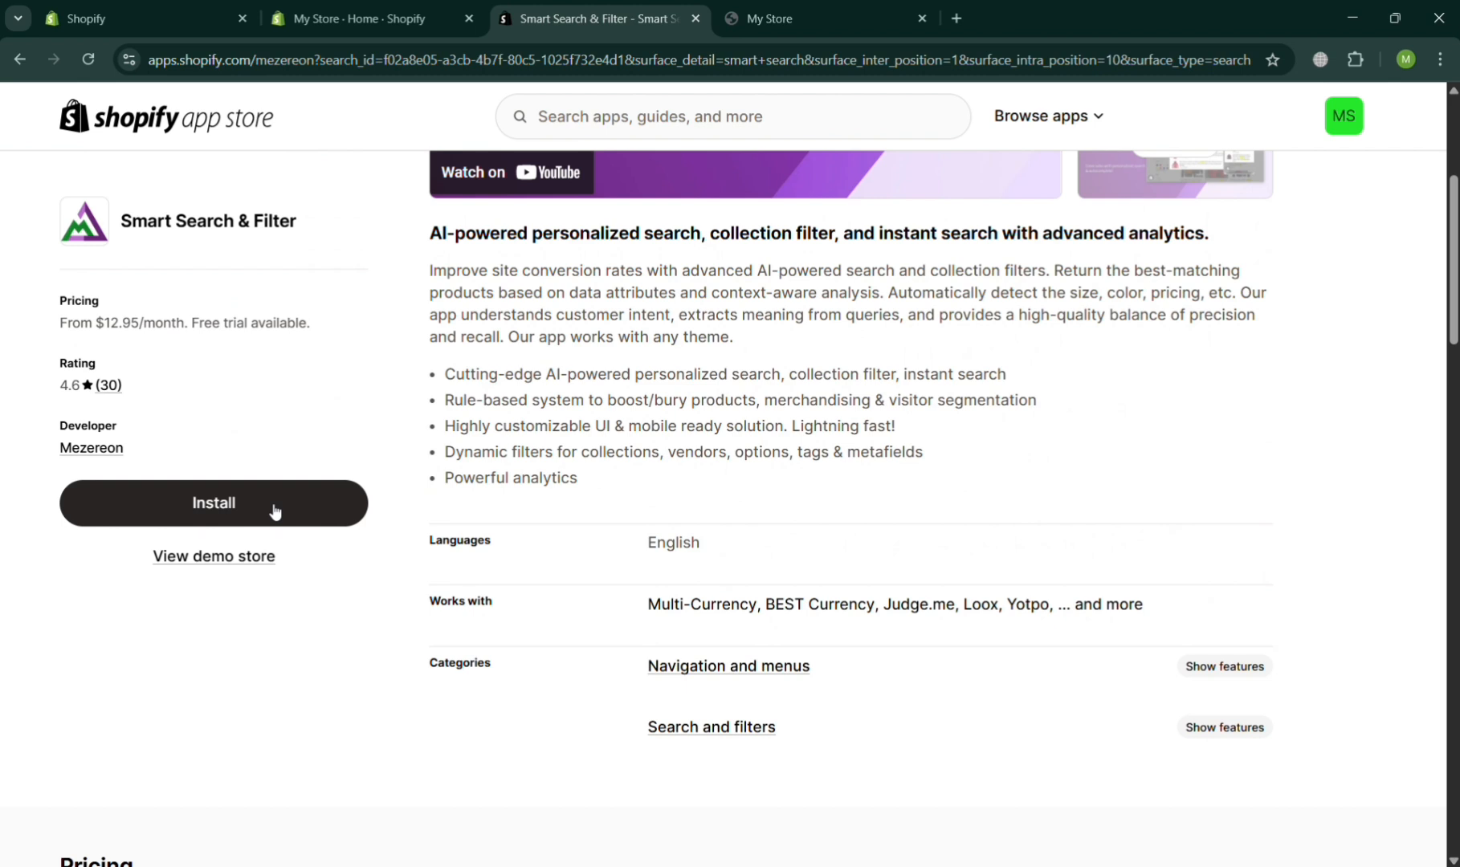
click(275, 511)
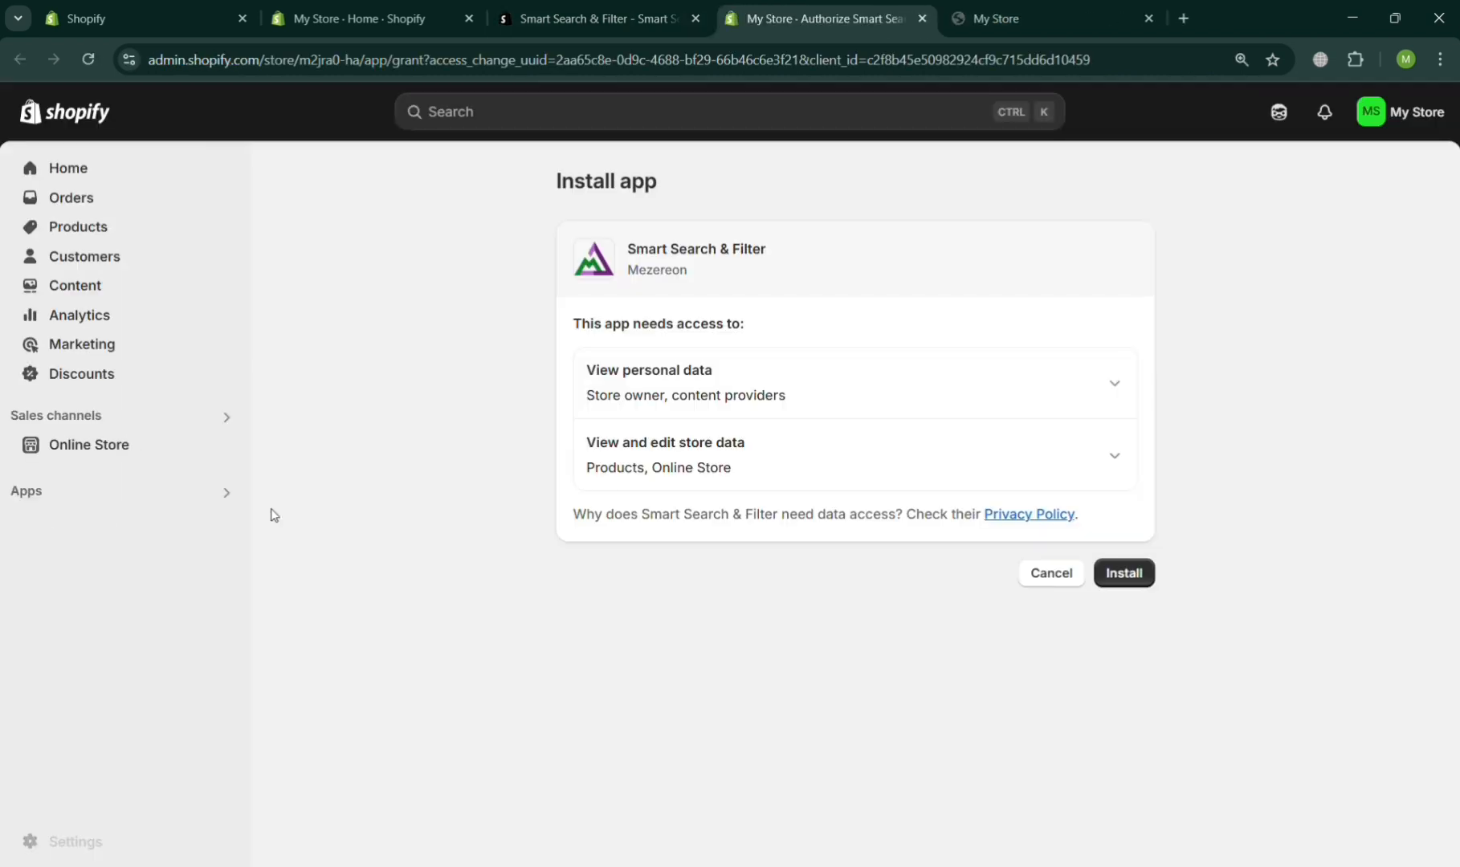
drag(271, 509, 463, 565)
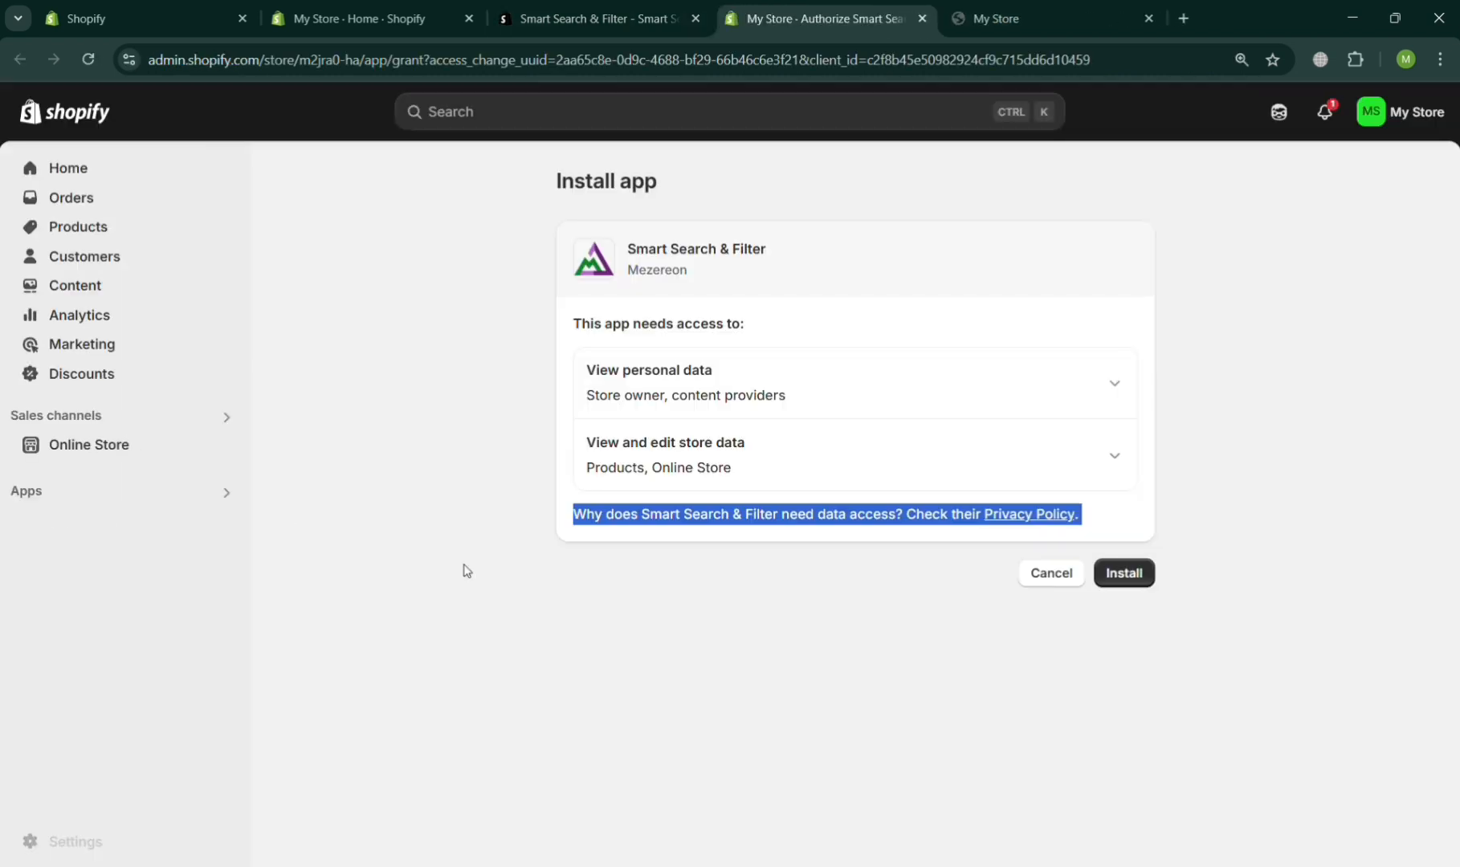
click(799, 601)
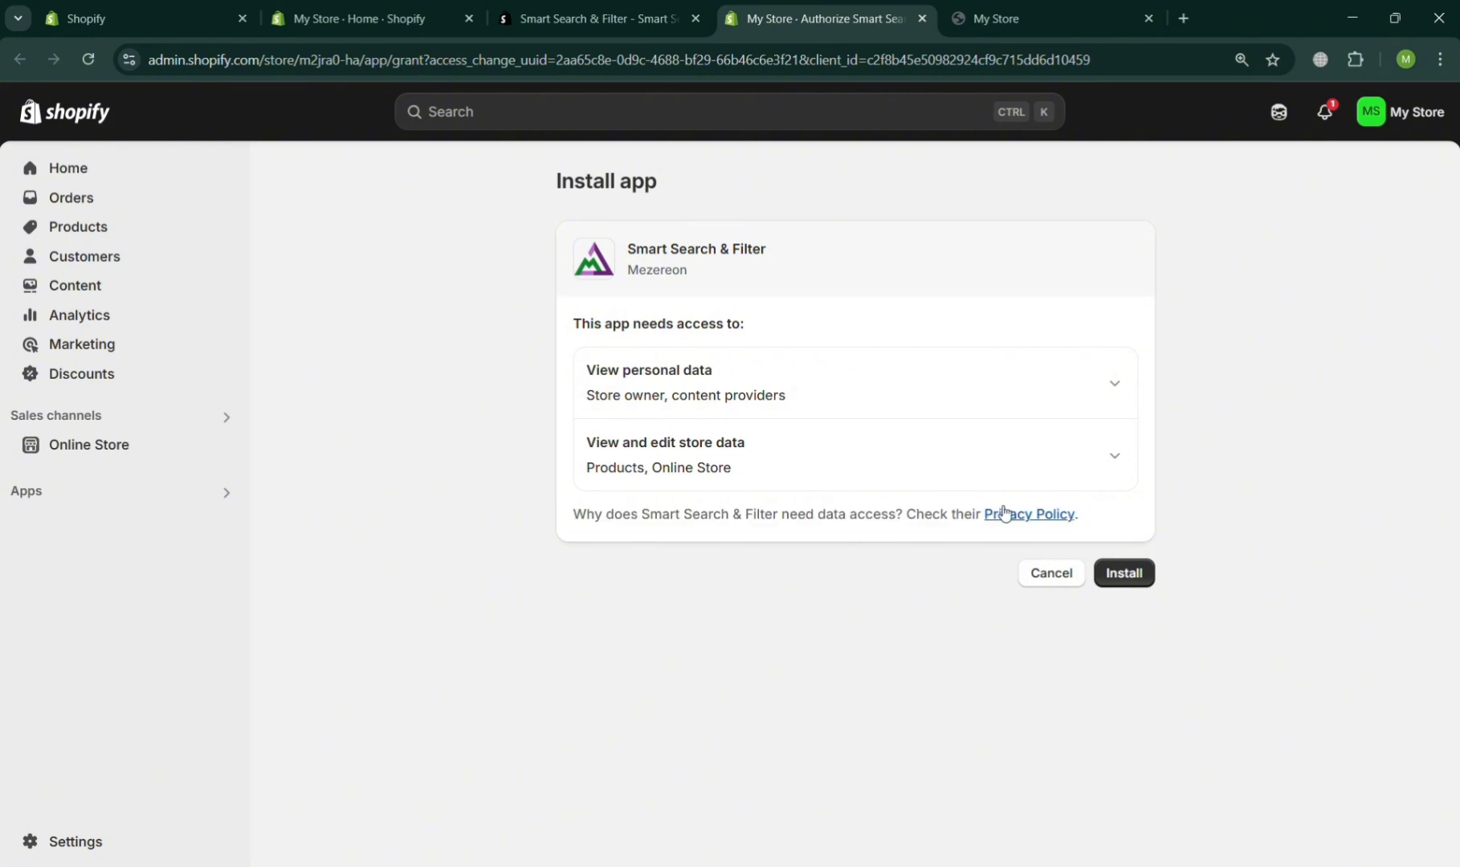
click(1127, 574)
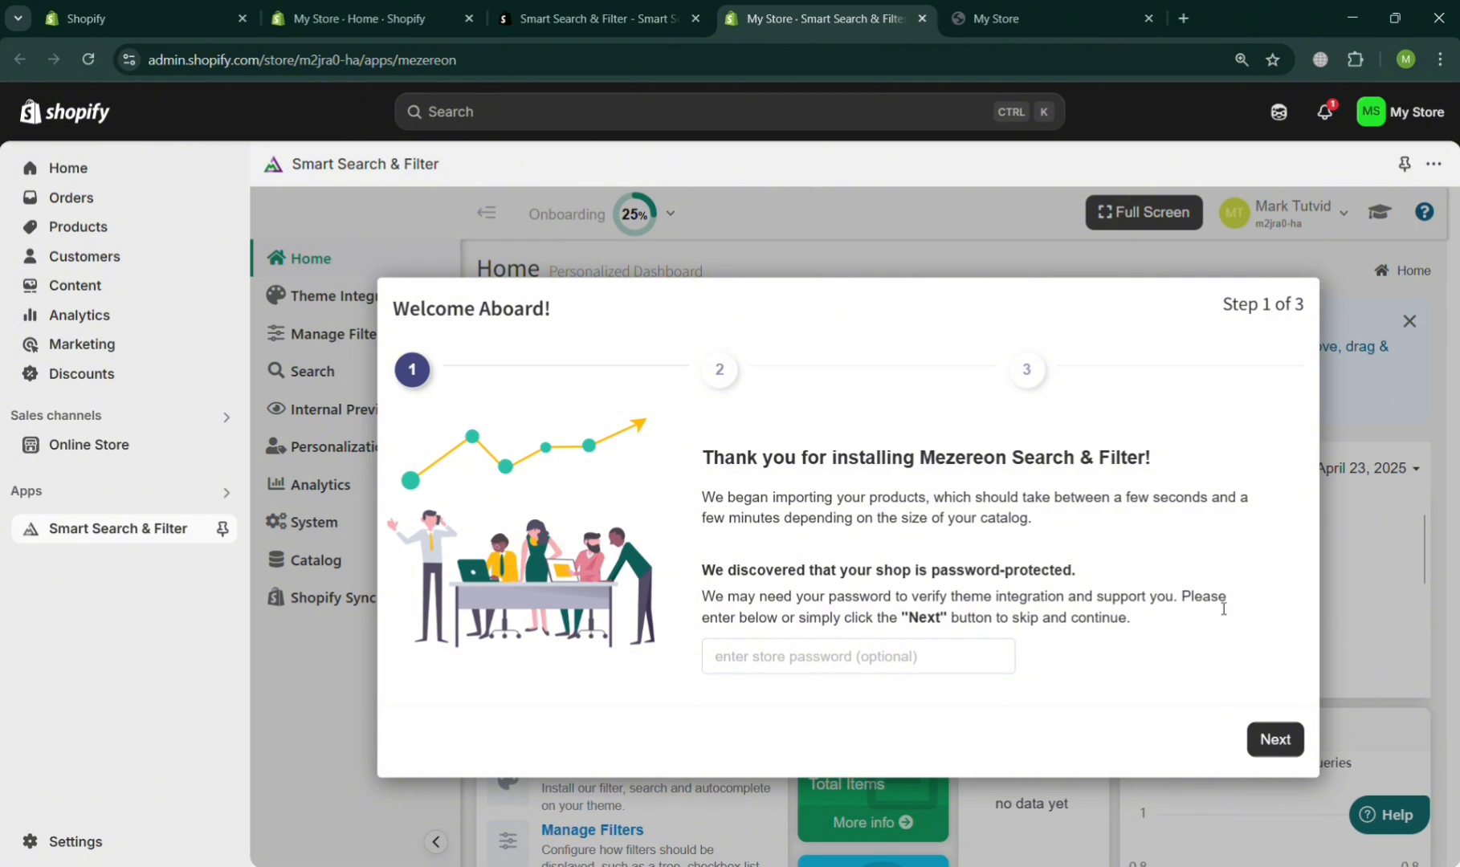
Step: Skip the optional store password in the app's onboarding and install the app on the Dawn theme
click(927, 669)
click(1195, 678)
click(1275, 738)
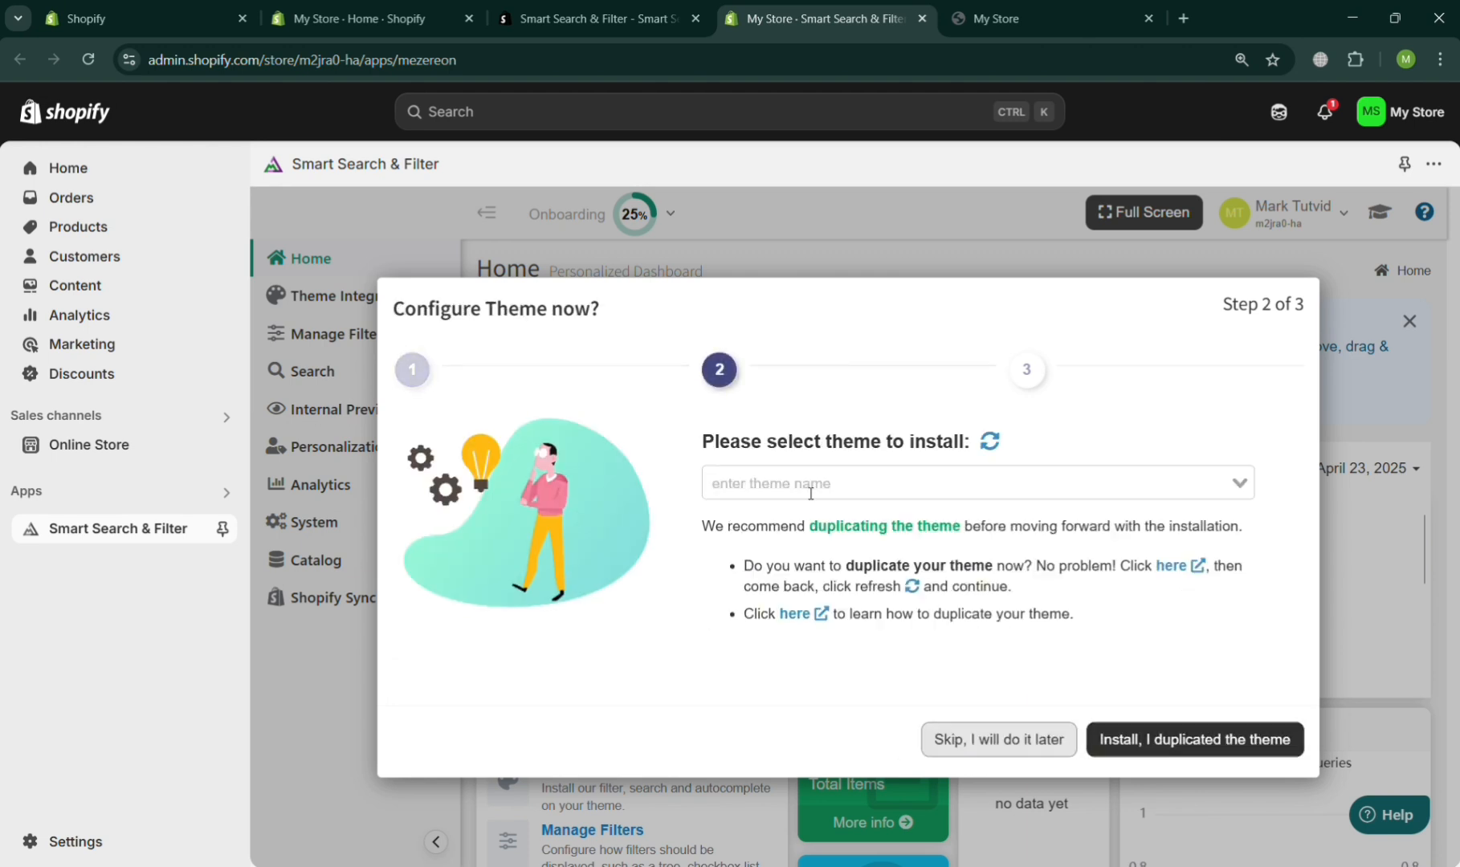
click(883, 499)
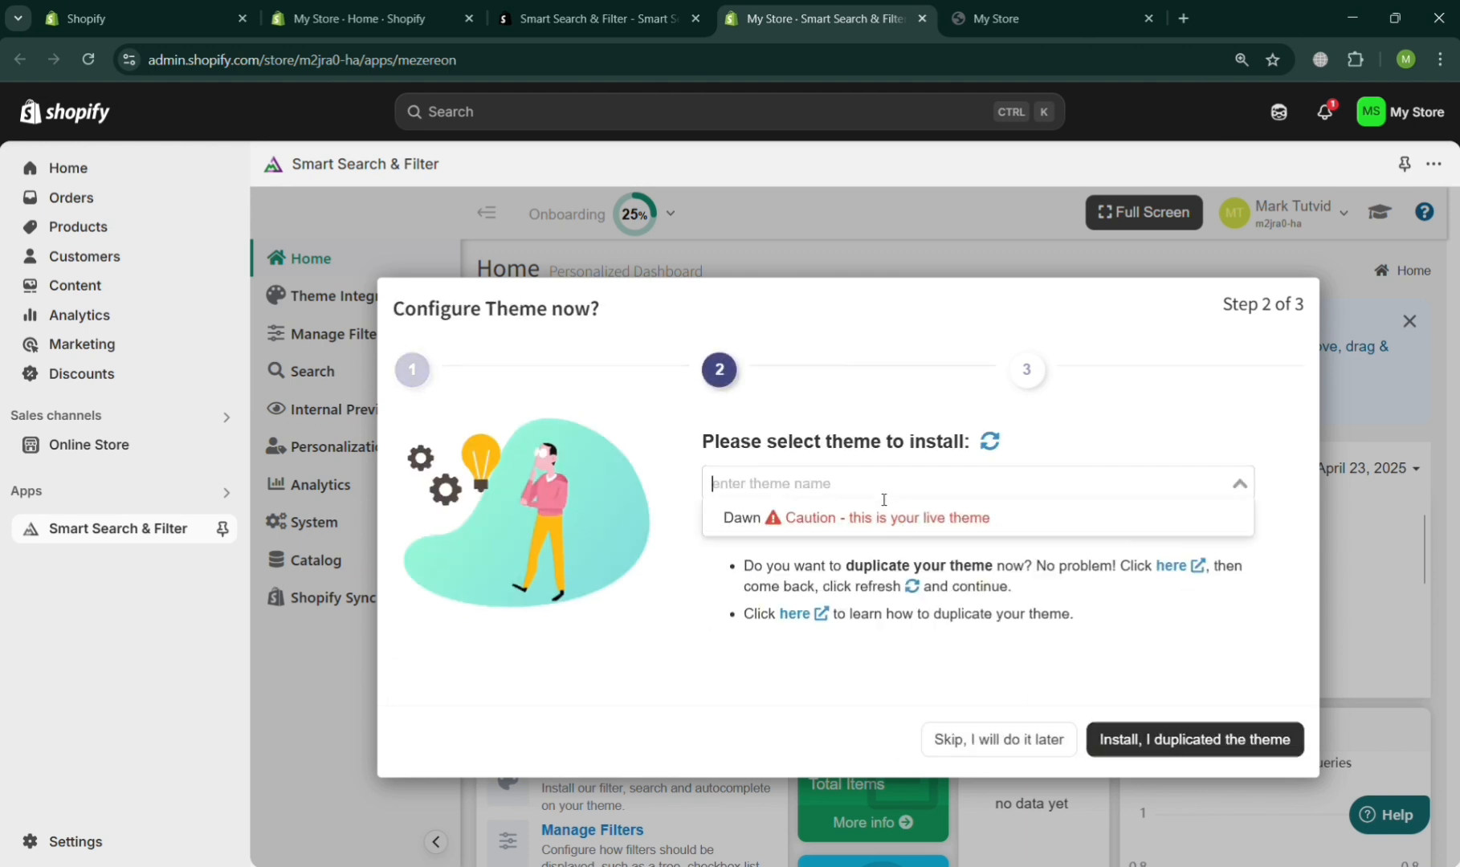
click(755, 526)
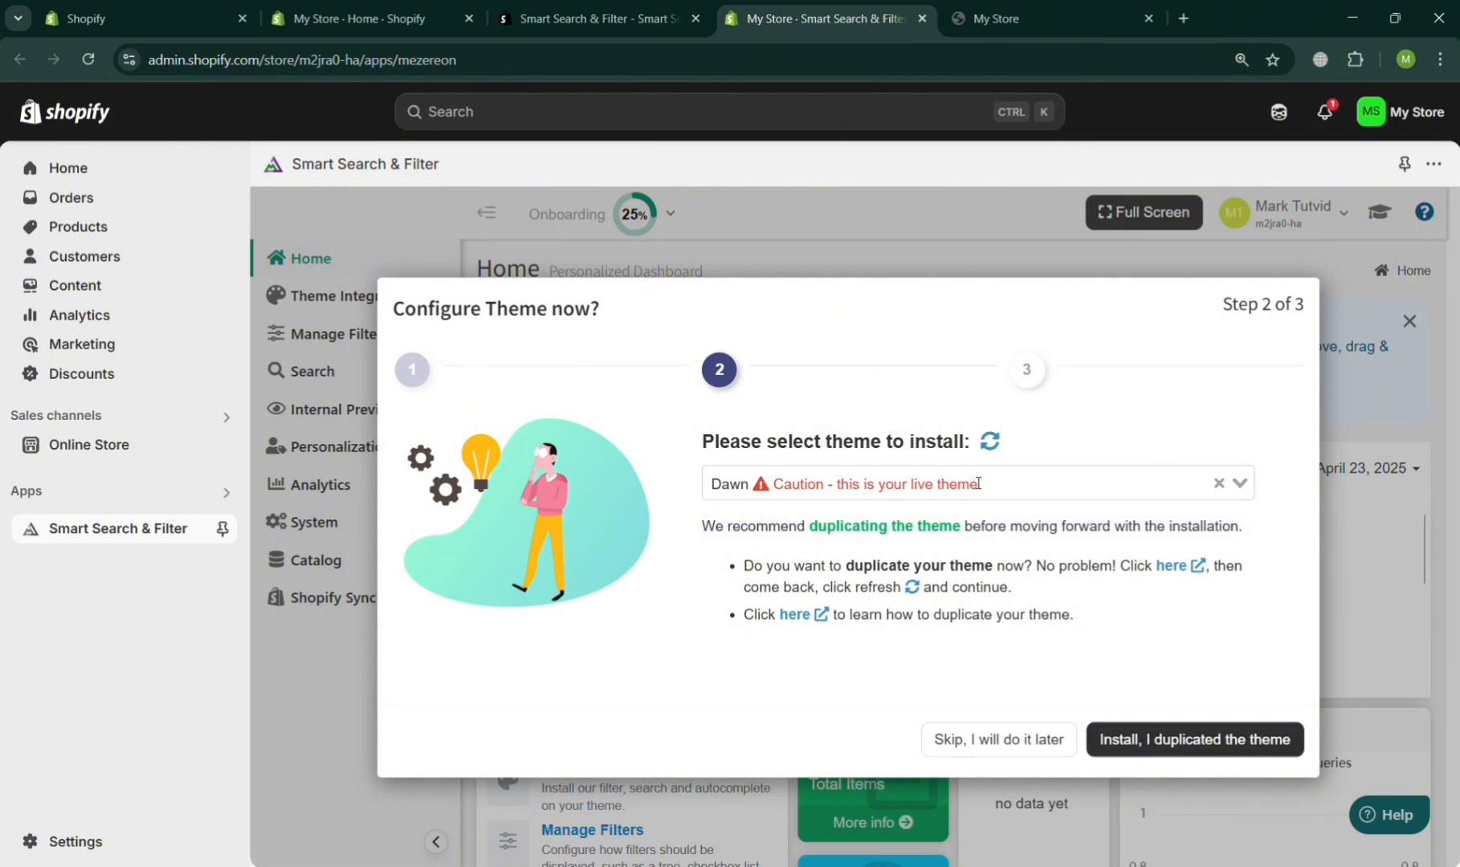
click(1175, 754)
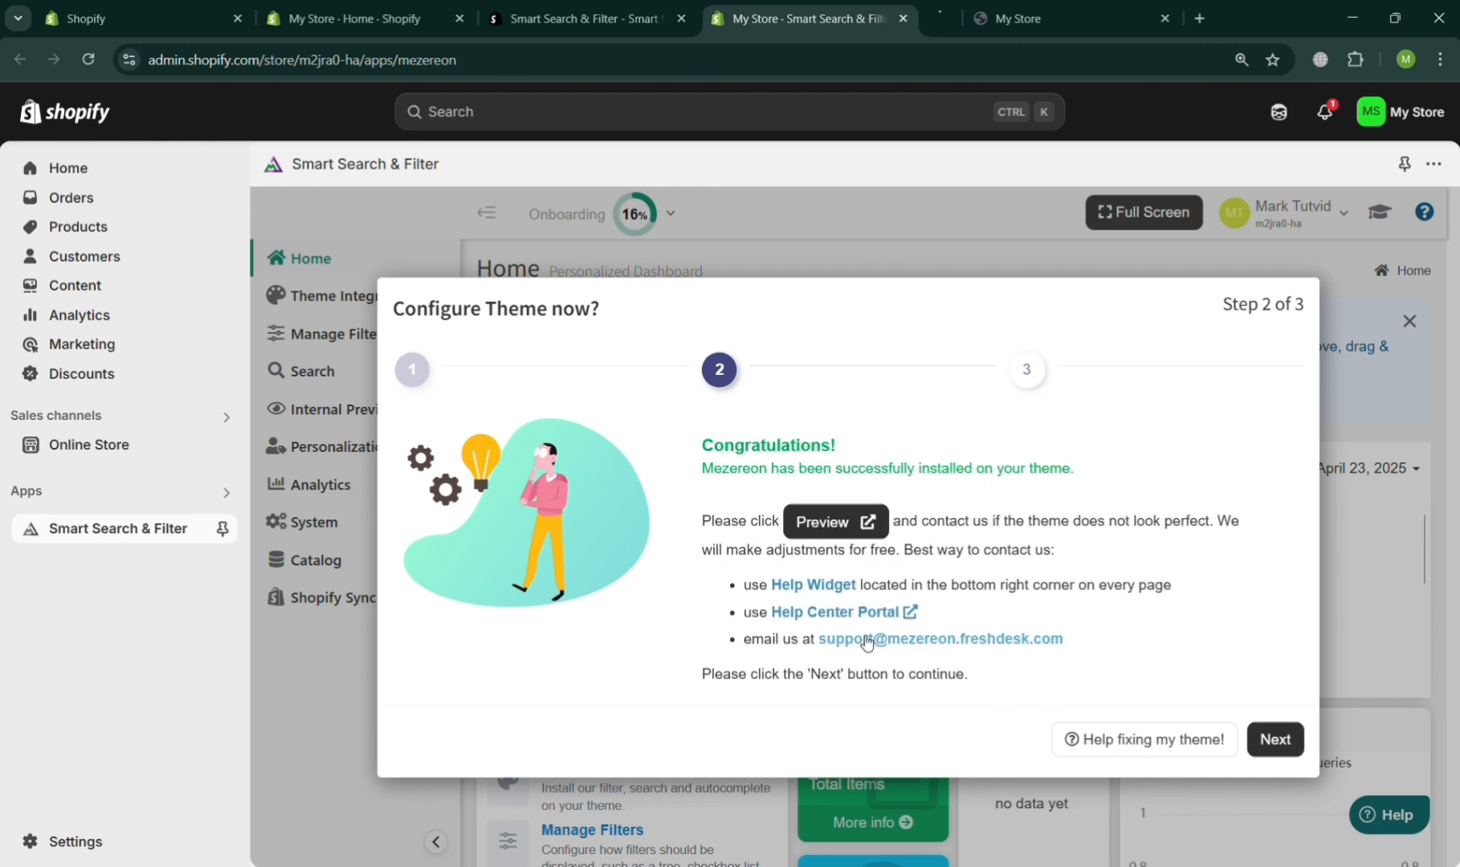
Step: Preview the theme's search page, check the storefront search box suggestions, and skim the help article on duplicating themes
click(926, 10)
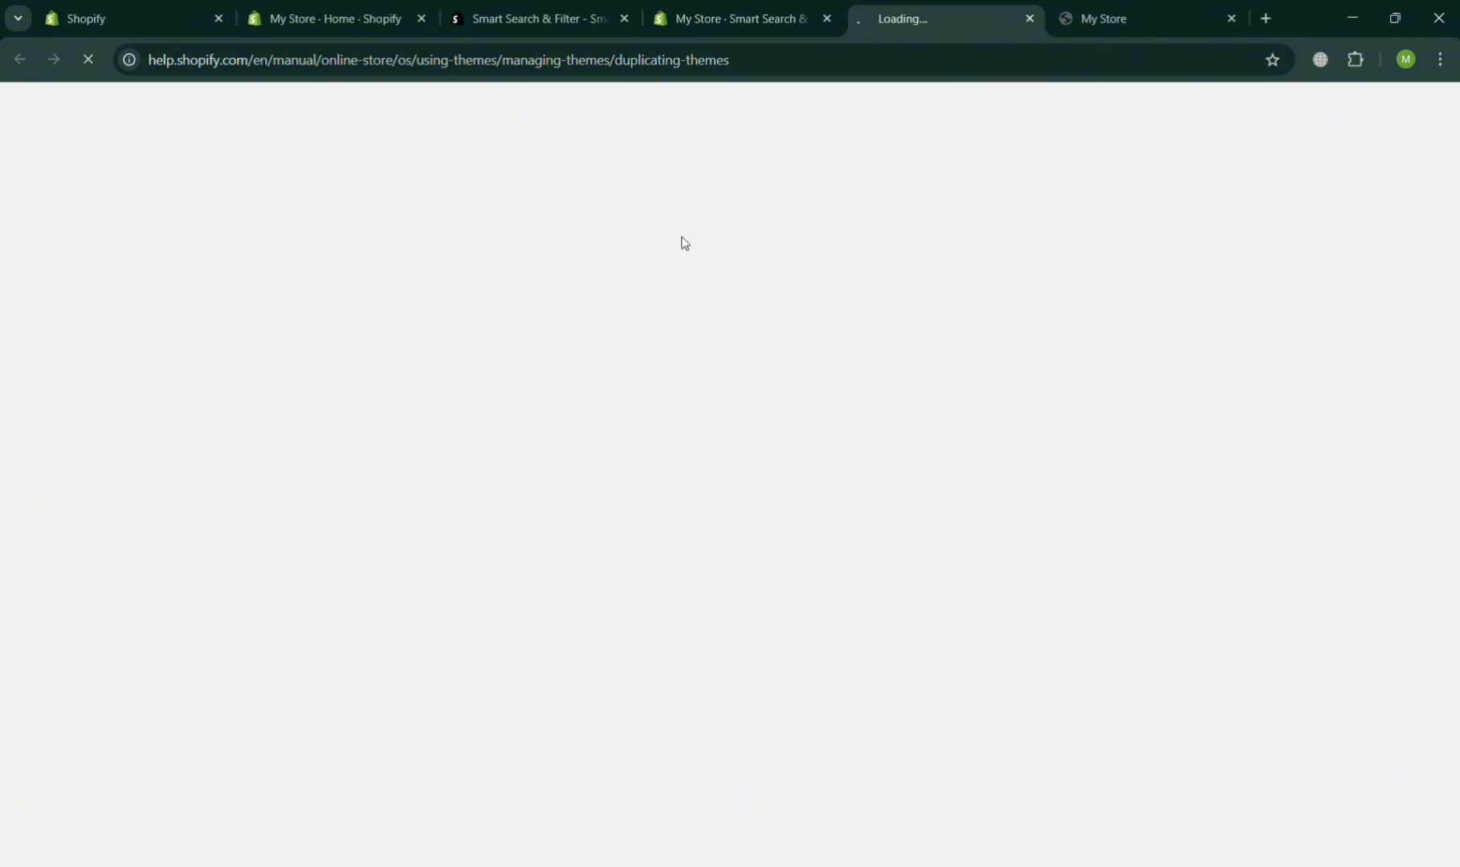
click(722, 6)
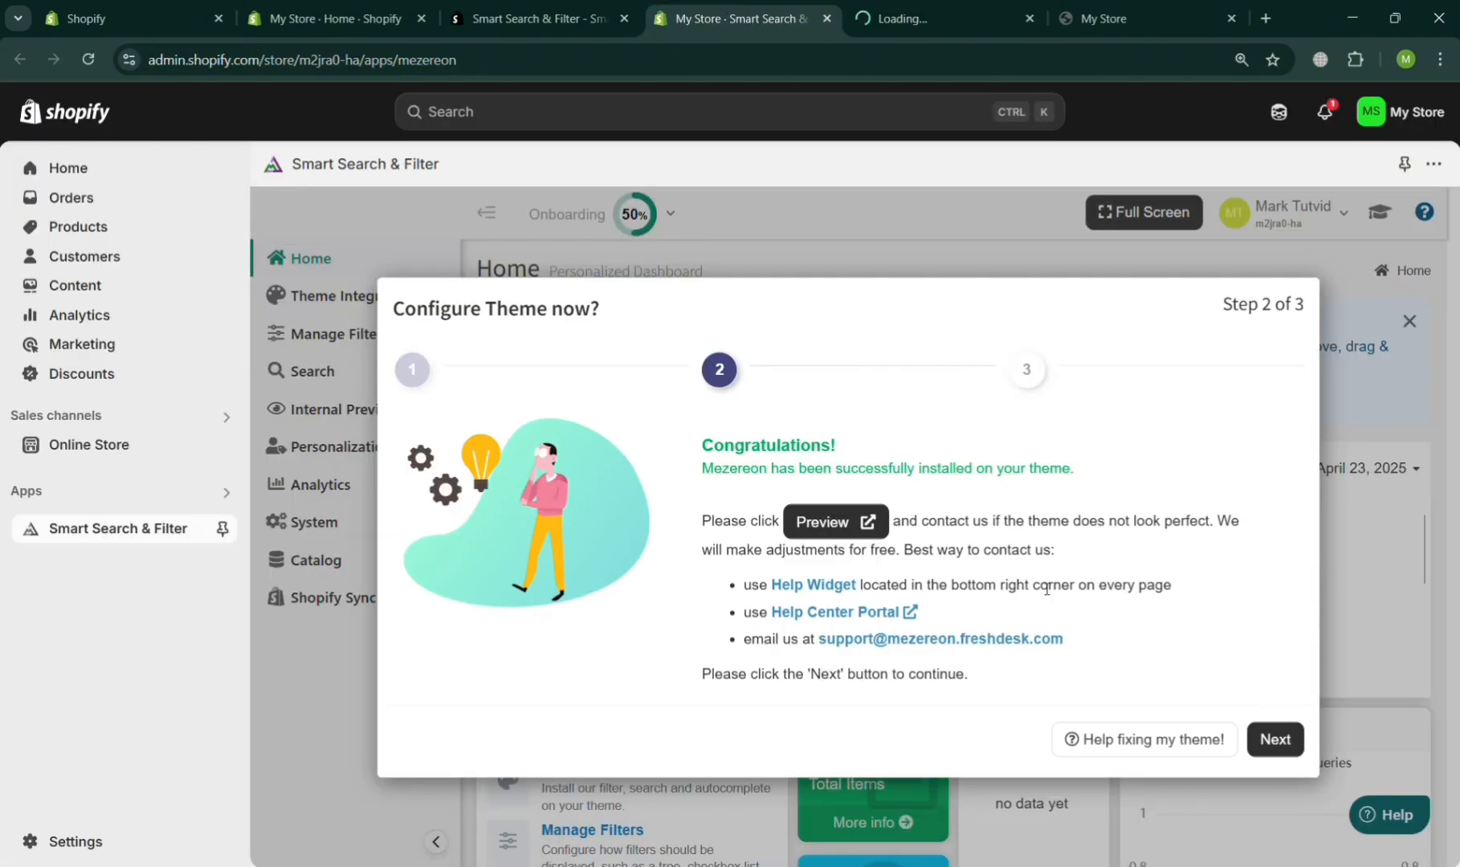
click(853, 526)
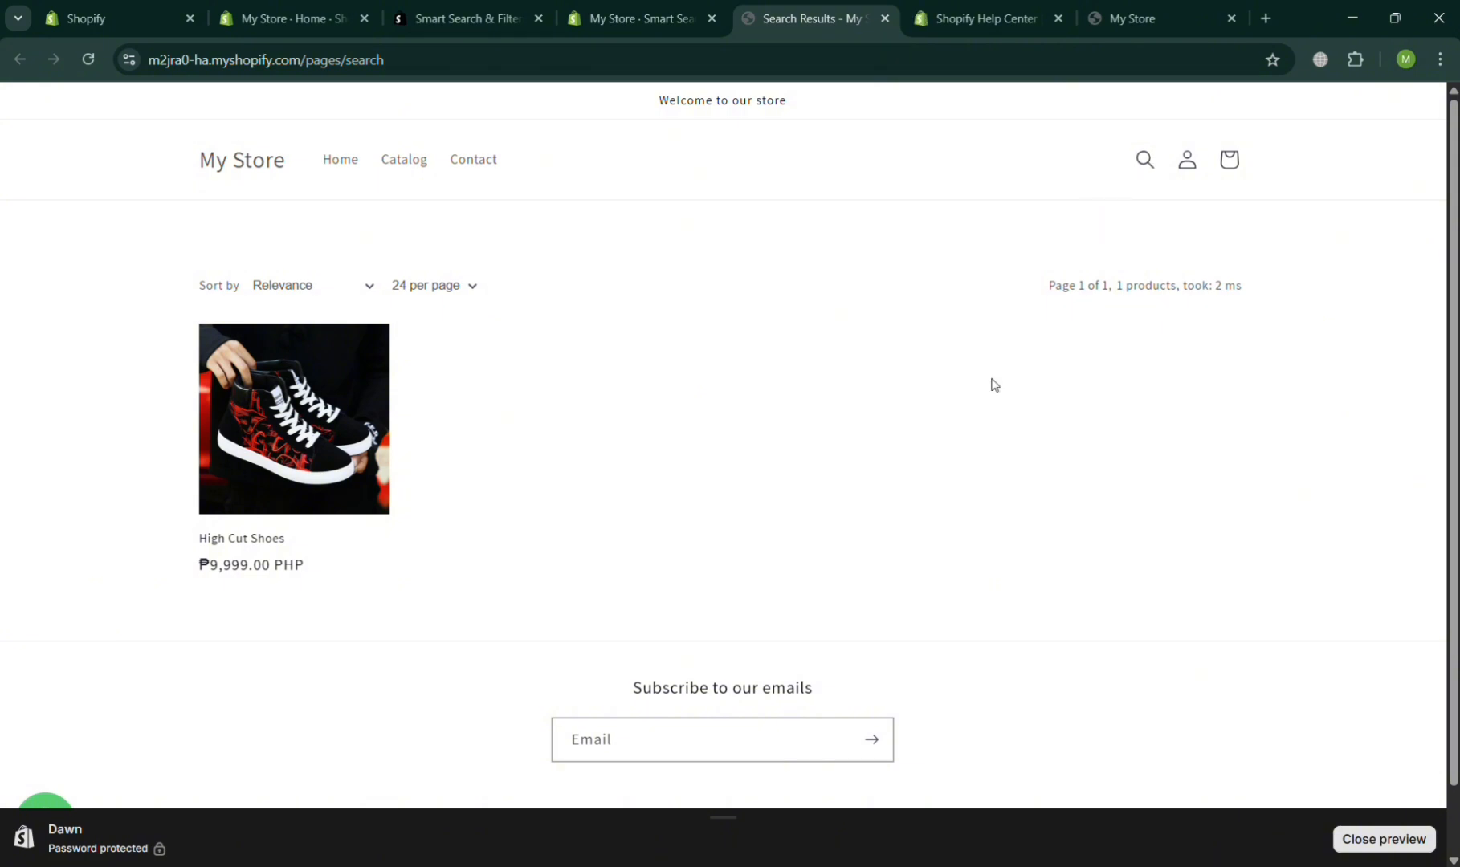
click(1371, 853)
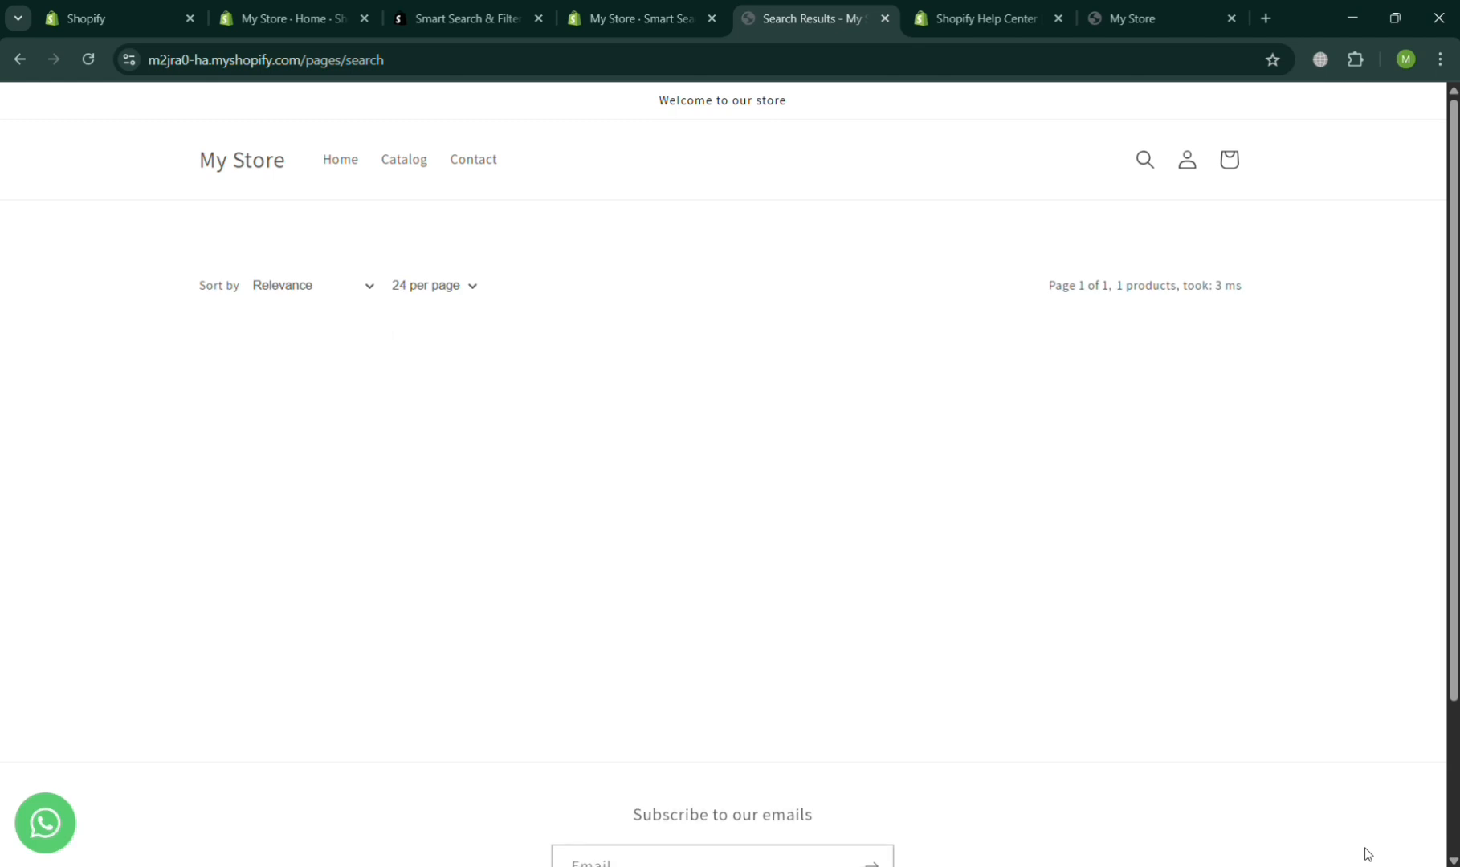
click(1152, 167)
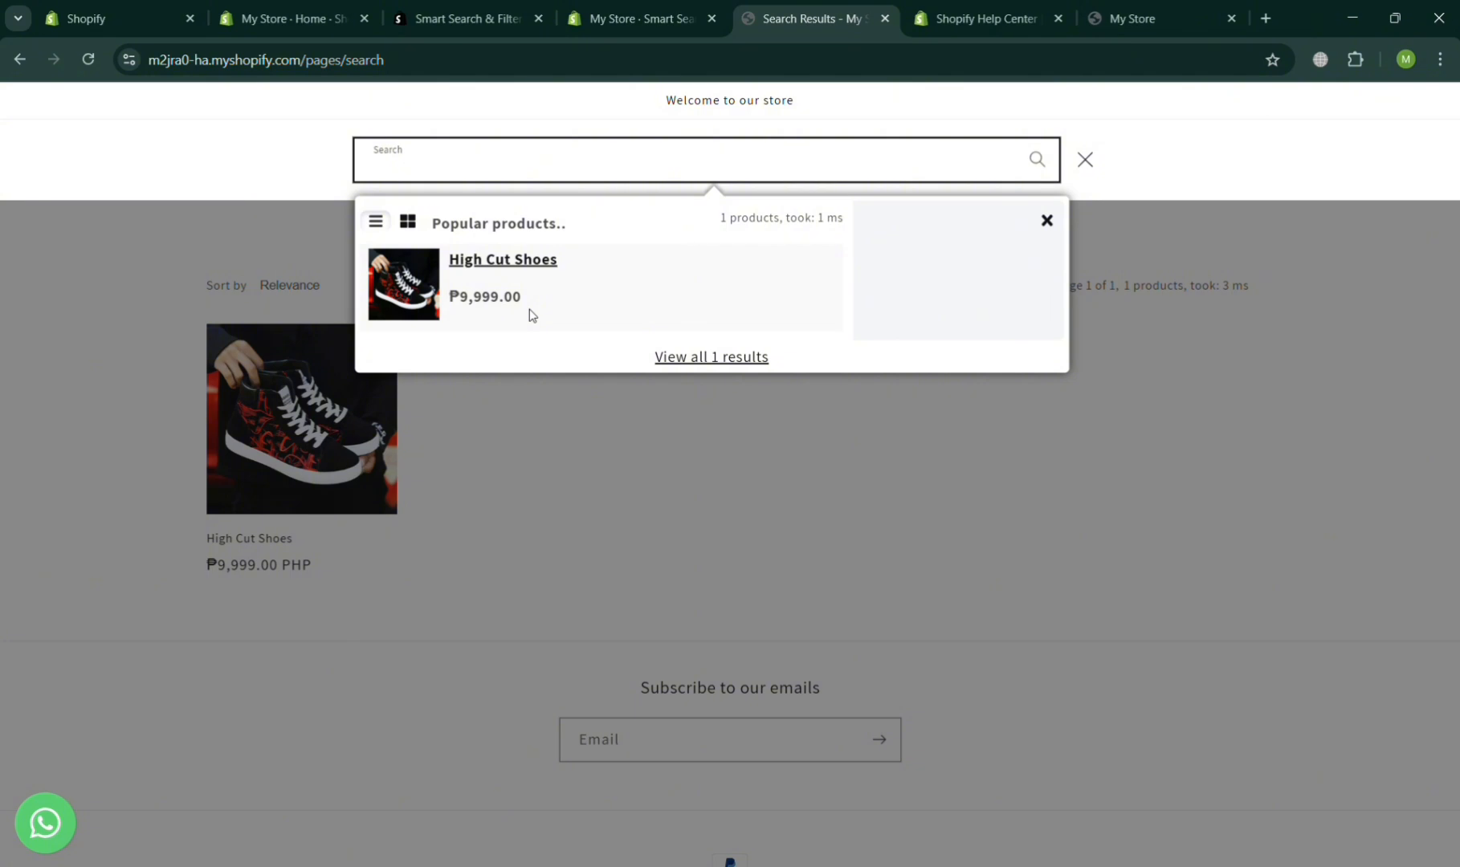
click(544, 388)
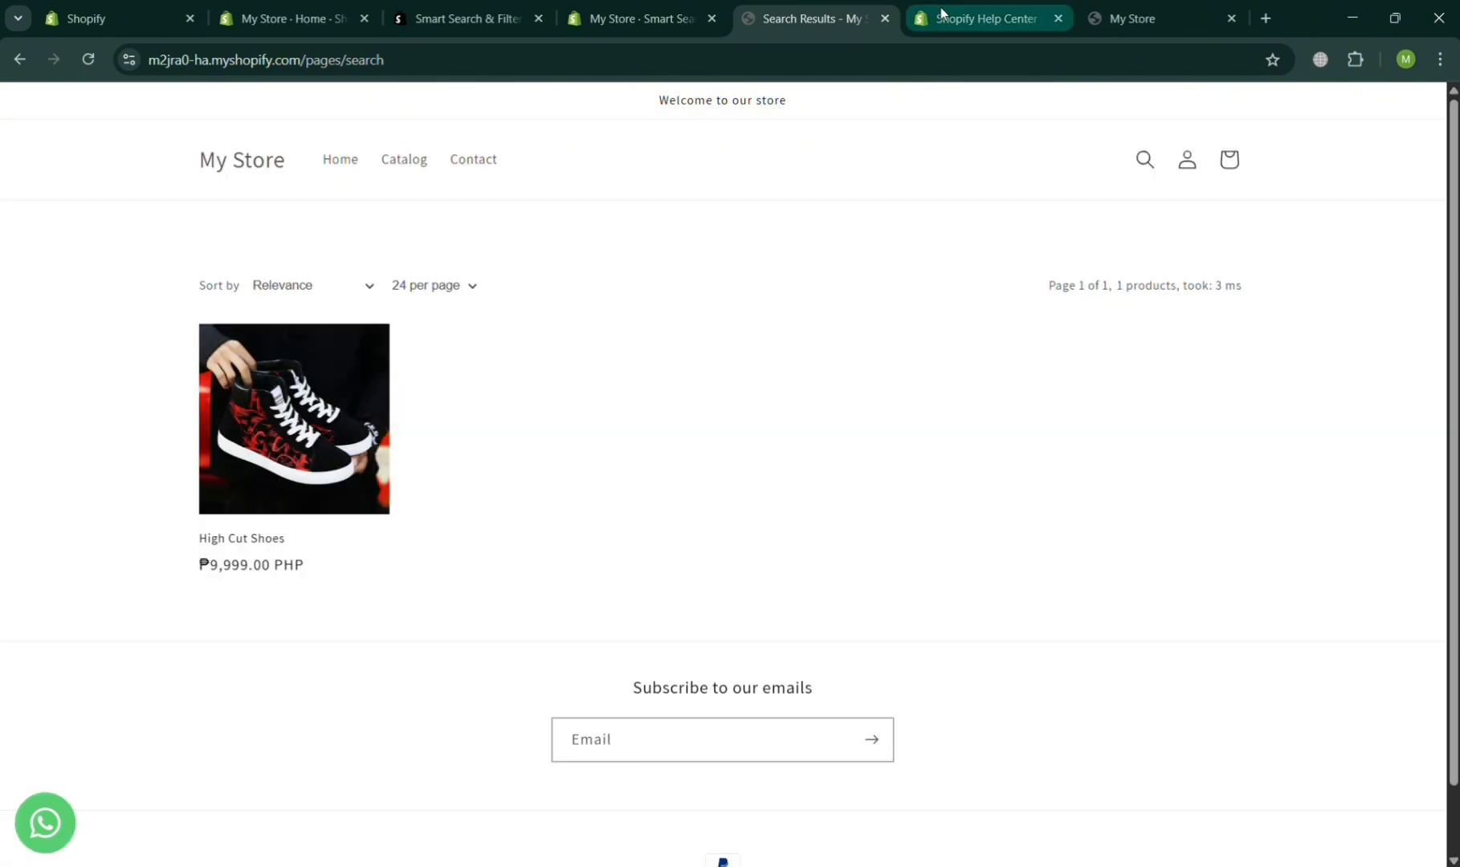
click(941, 12)
scroll(695, 411, down, 2)
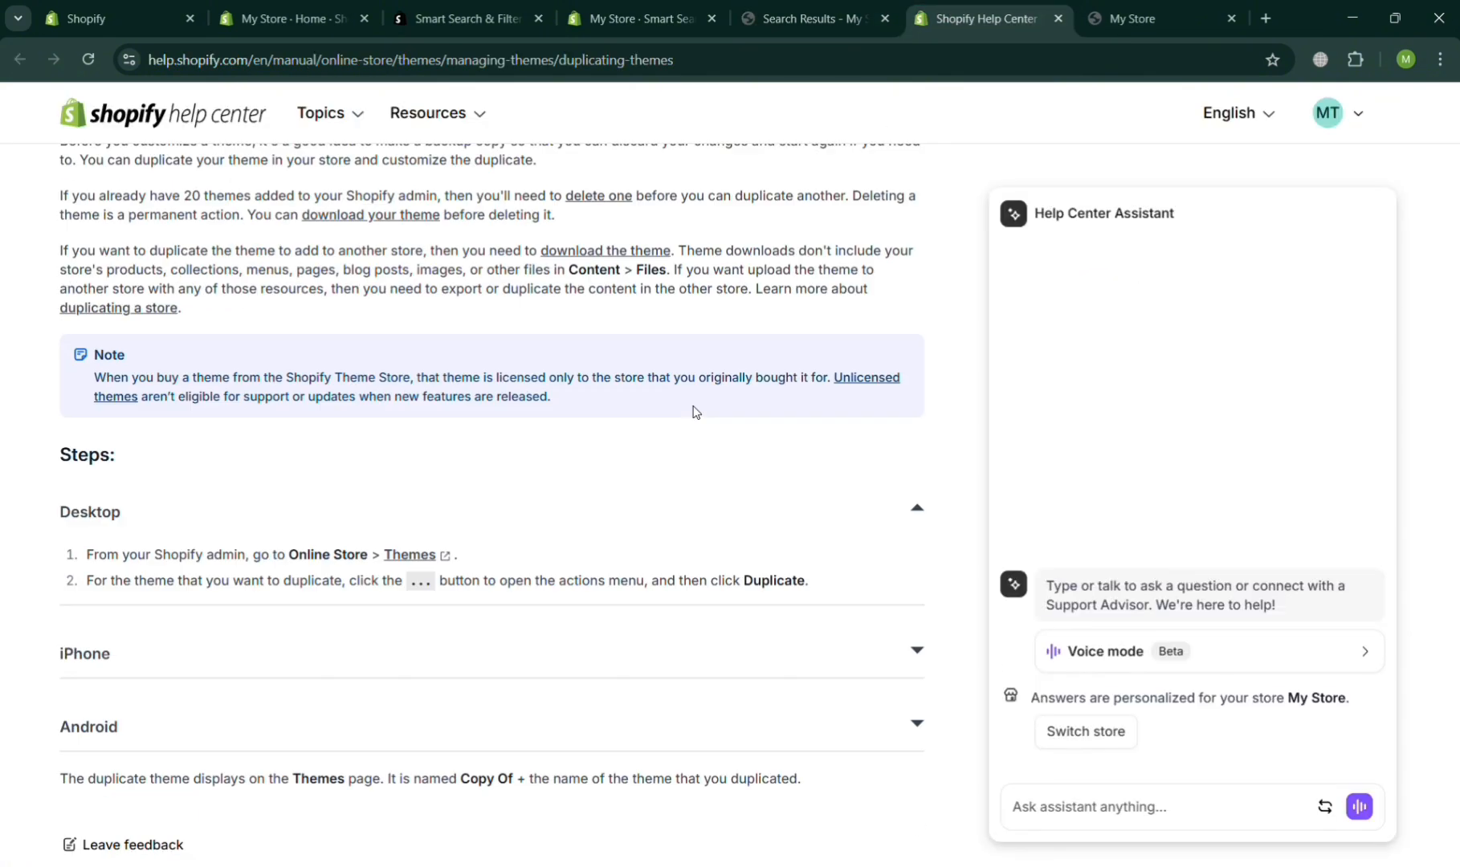
scroll(698, 413, up, 2)
Step: Return to the Smart Search & Filter onboarding and complete its remaining steps to reach the app dashboard
click(614, 12)
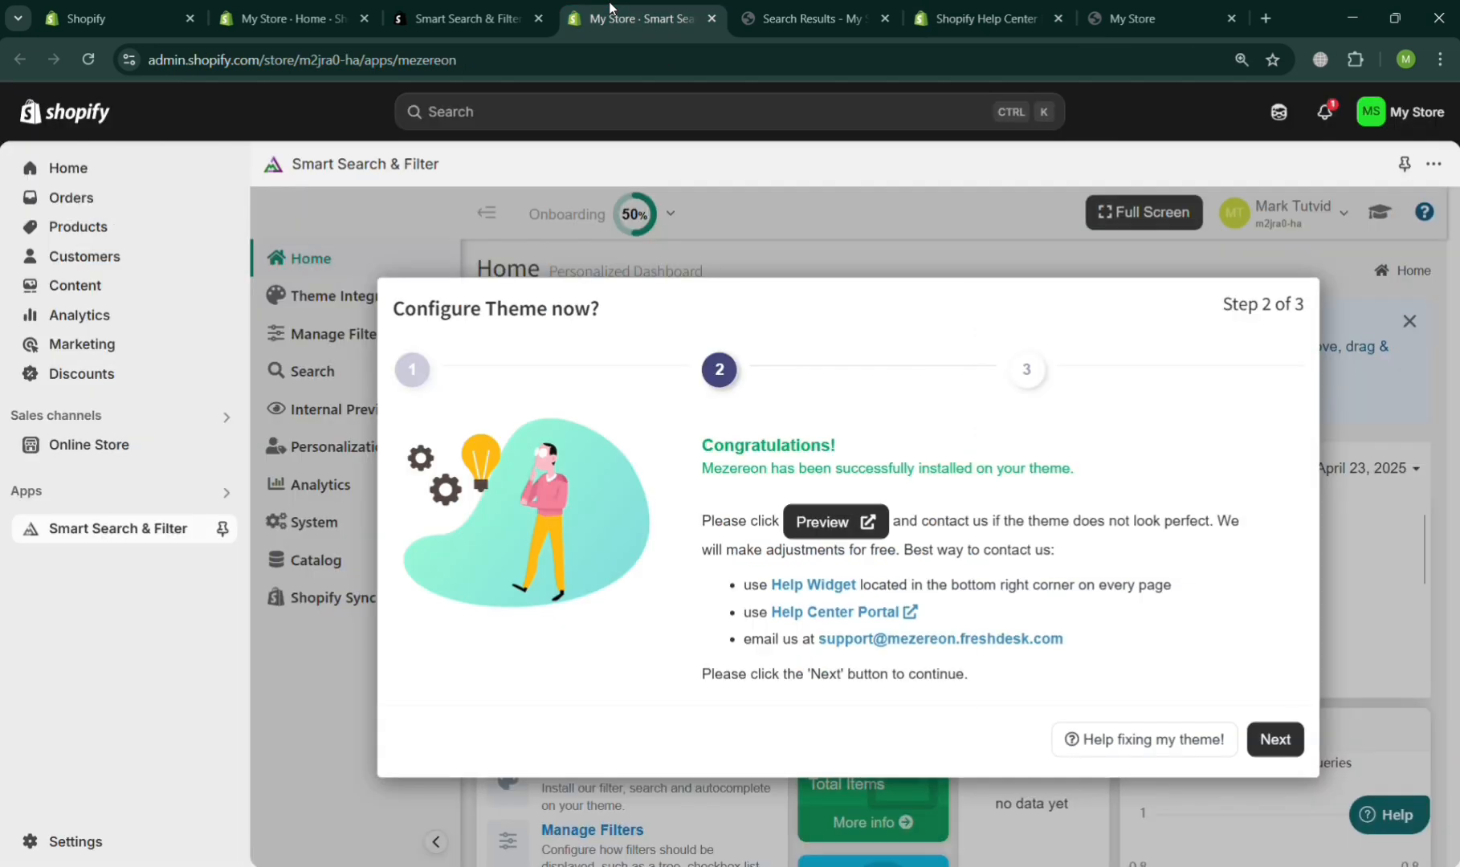
click(1267, 741)
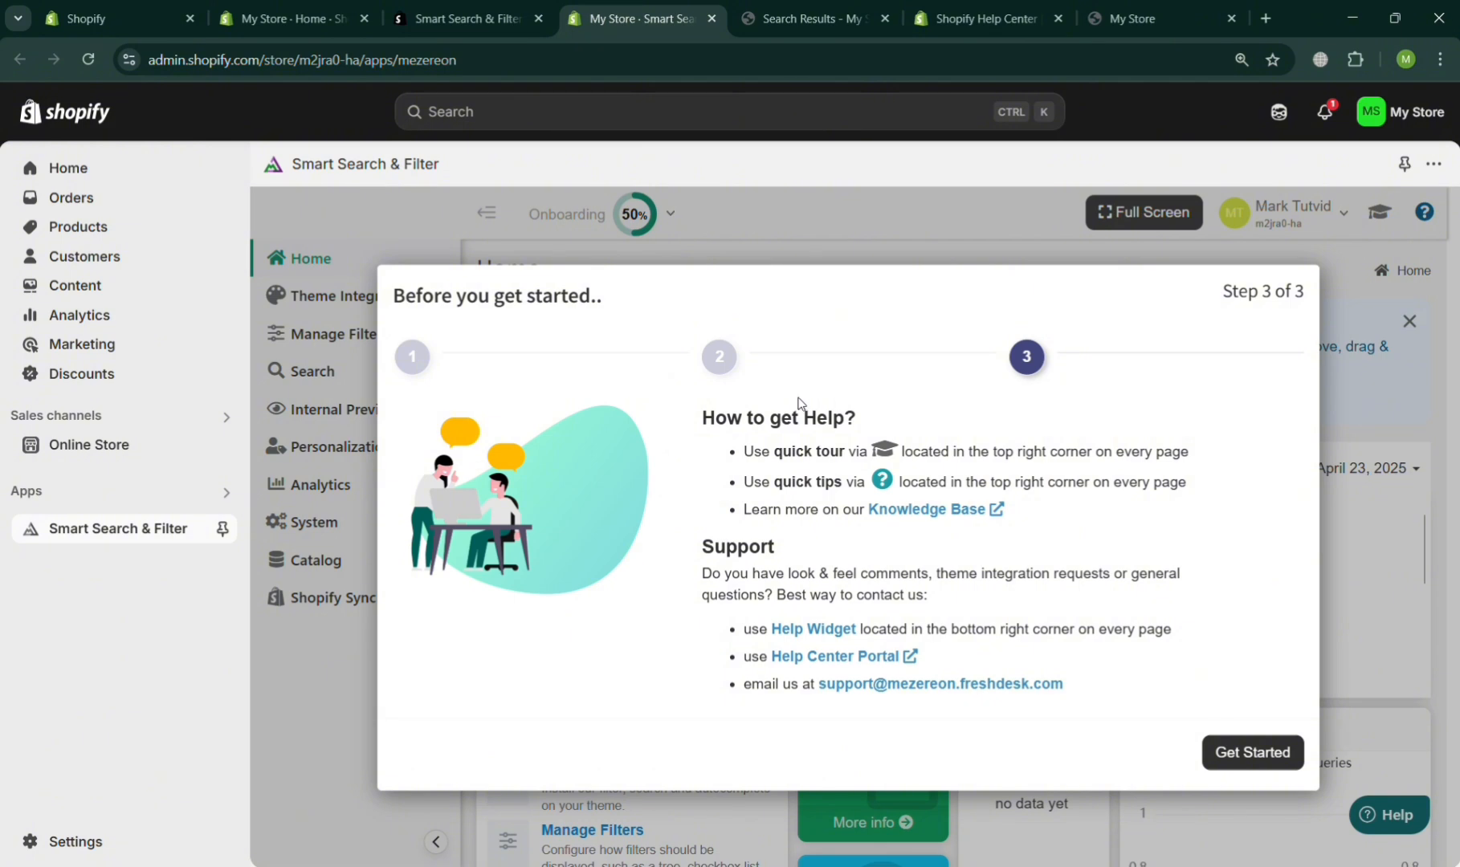
click(1237, 753)
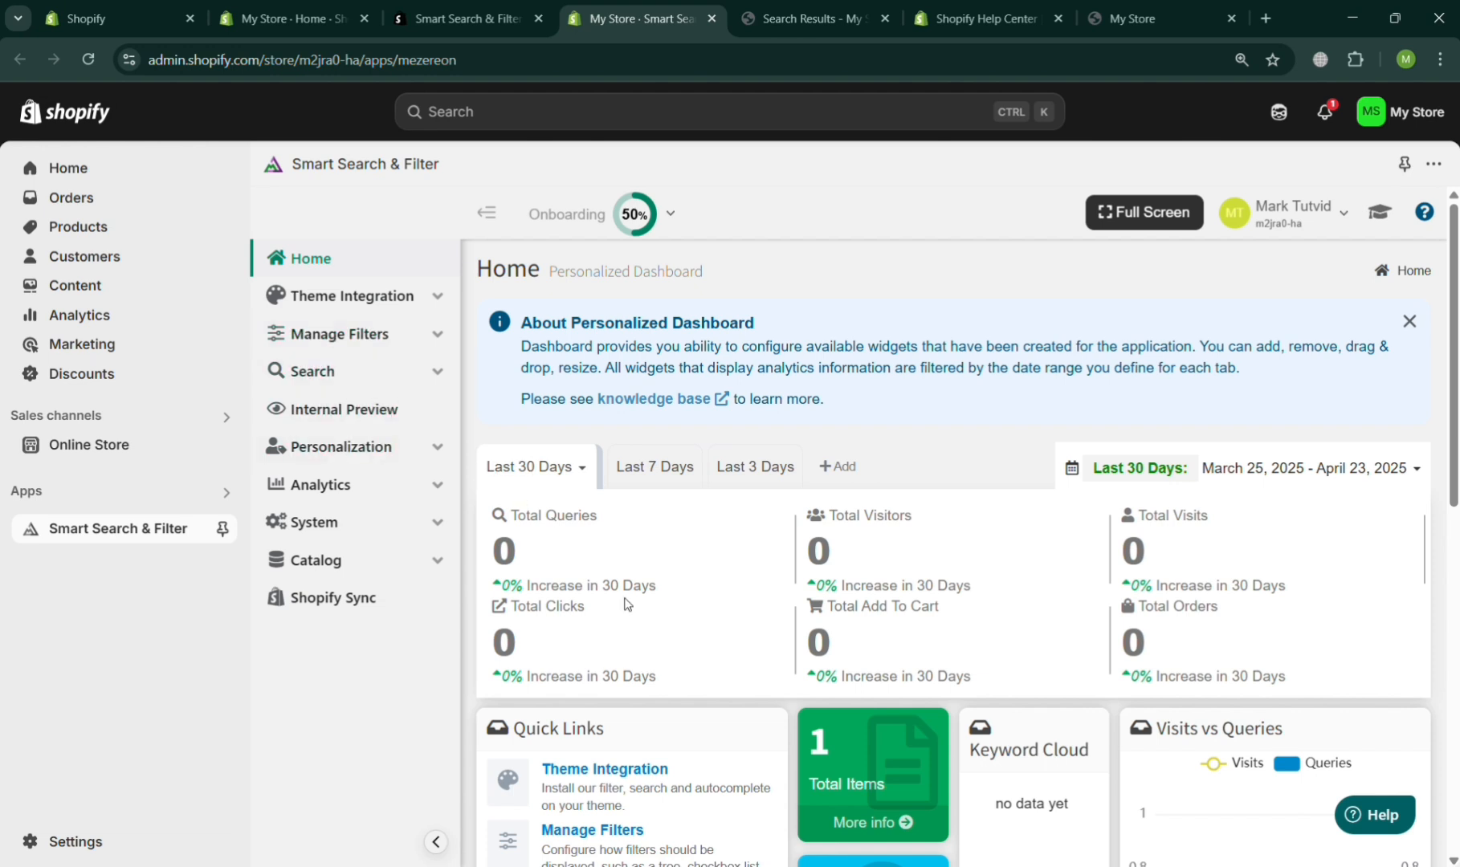
Step: Review the app's personalized dashboard, including its 30-day statistics, quick links, query map and visit charts
scroll(631, 597, down, 1)
scroll(629, 596, down, 1)
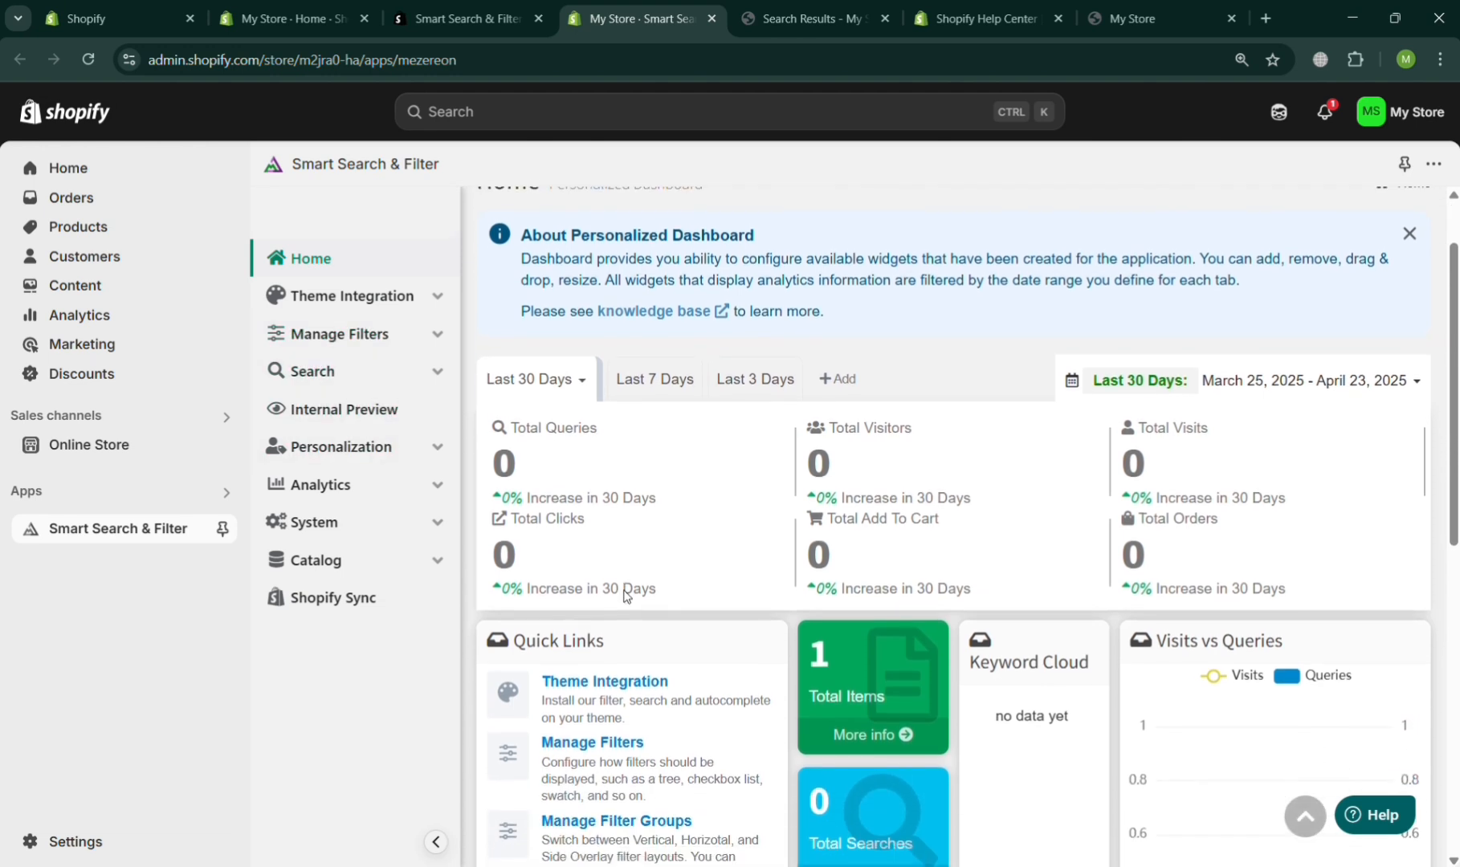
scroll(626, 596, down, 1)
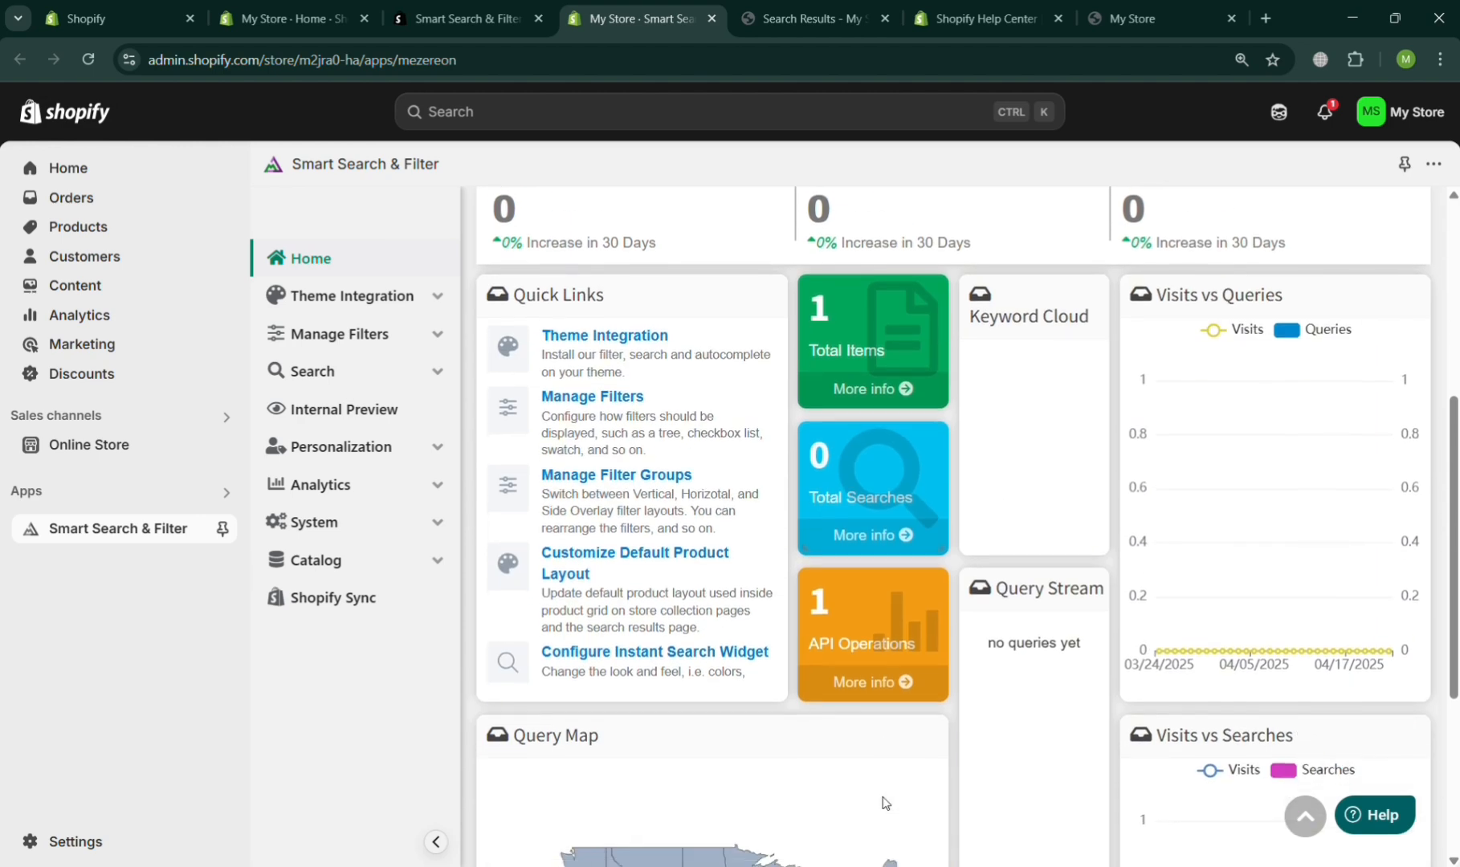
scroll(883, 802, down, 5)
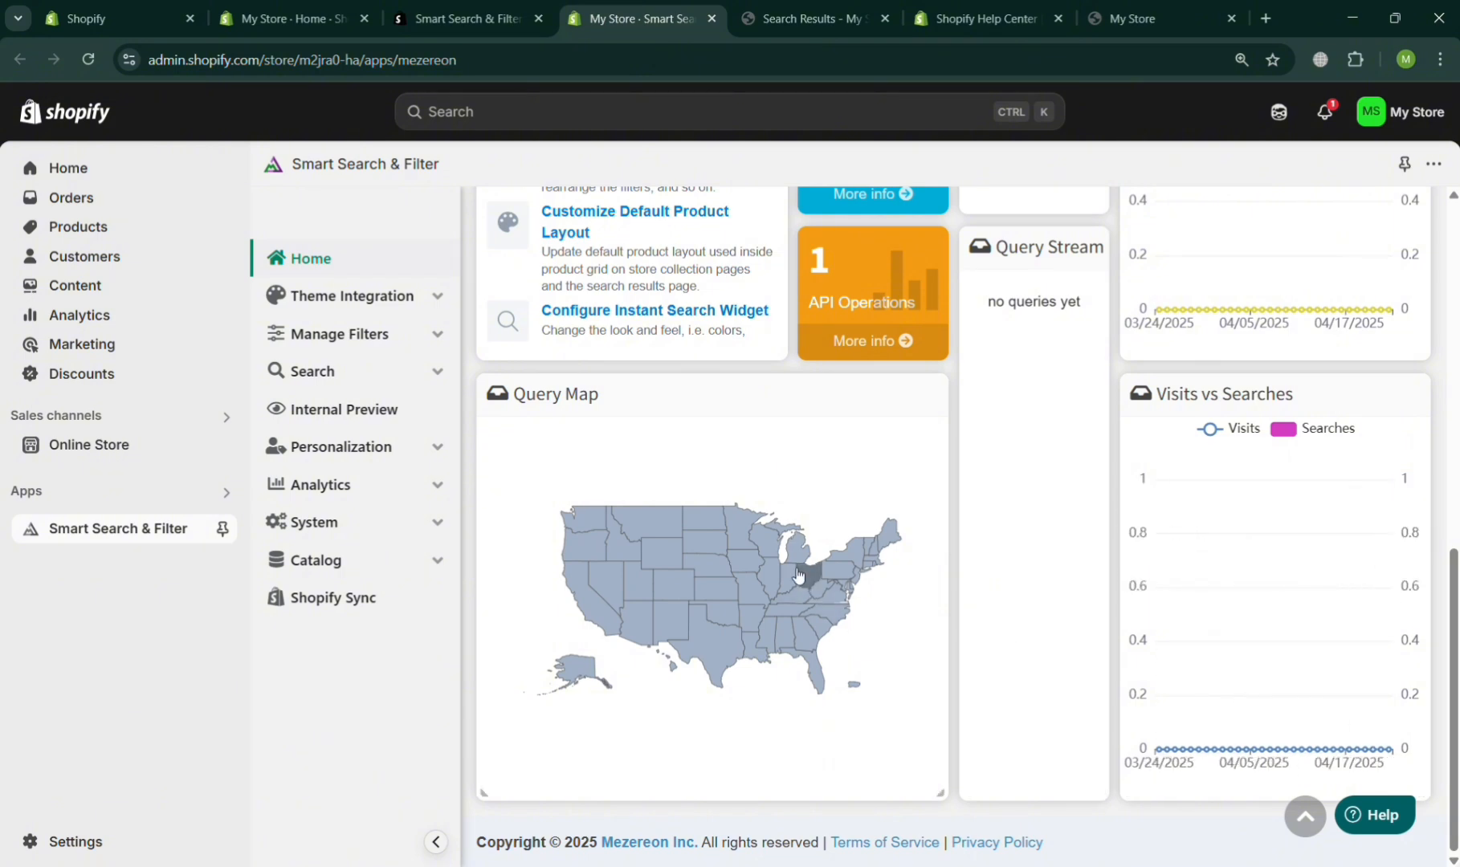
scroll(1071, 566, up, 10)
scroll(1071, 566, up, 1)
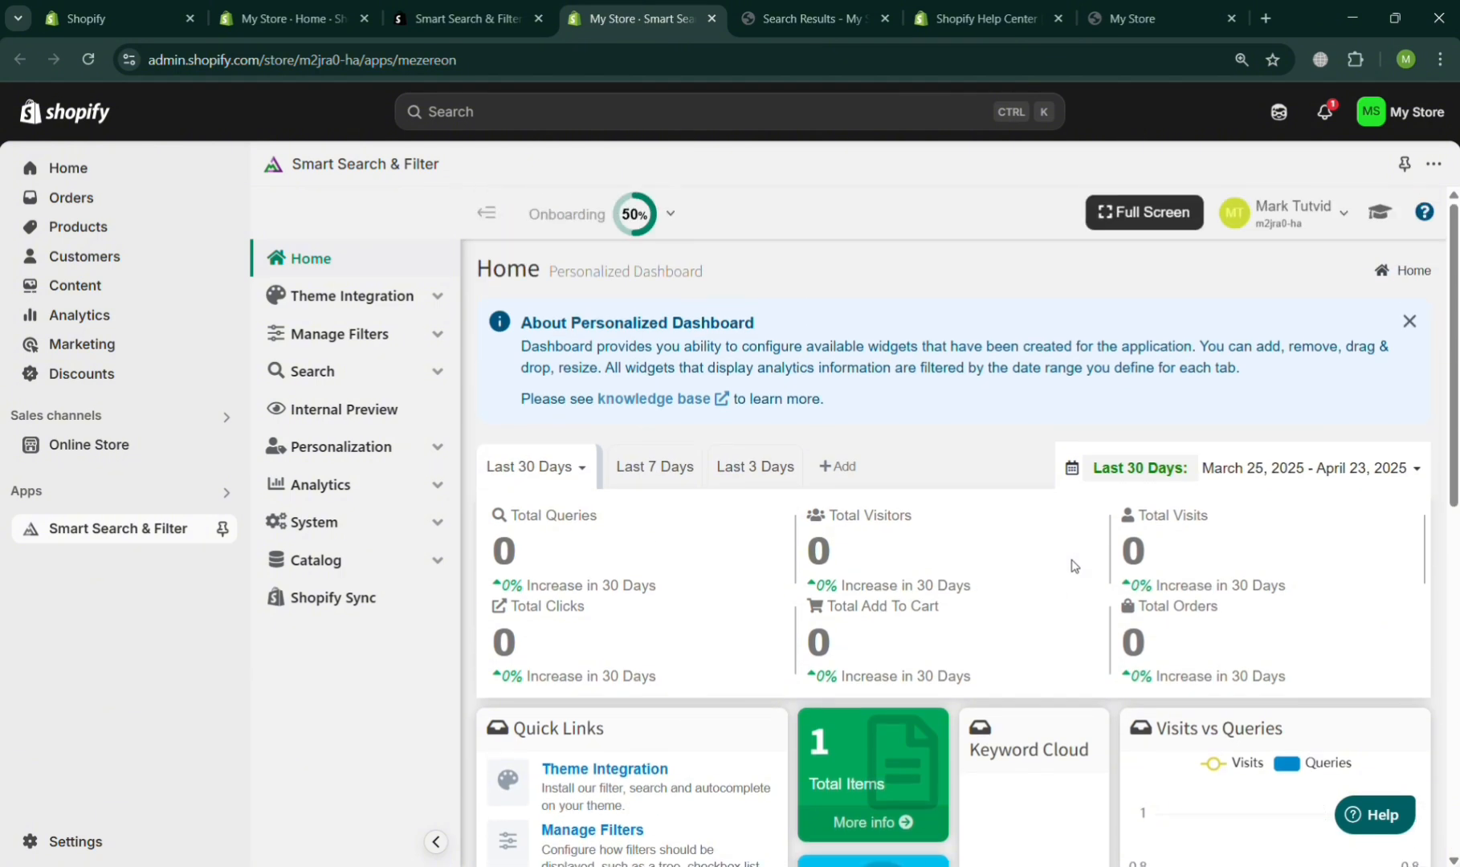
Step: View the app's Theme Setup settings under Theme Integration and the Internal Preview page for search results
click(321, 296)
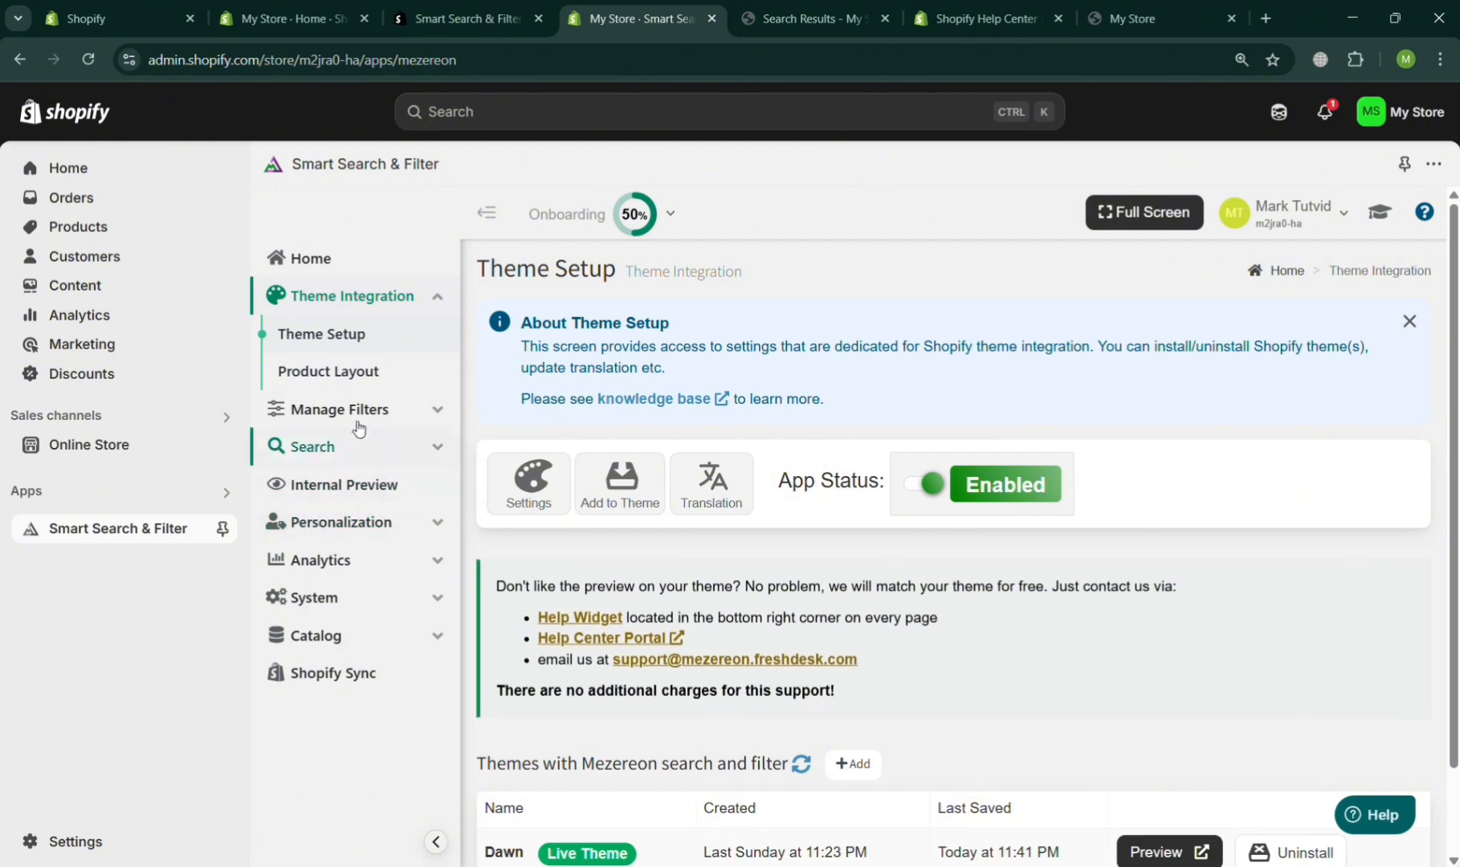
click(368, 522)
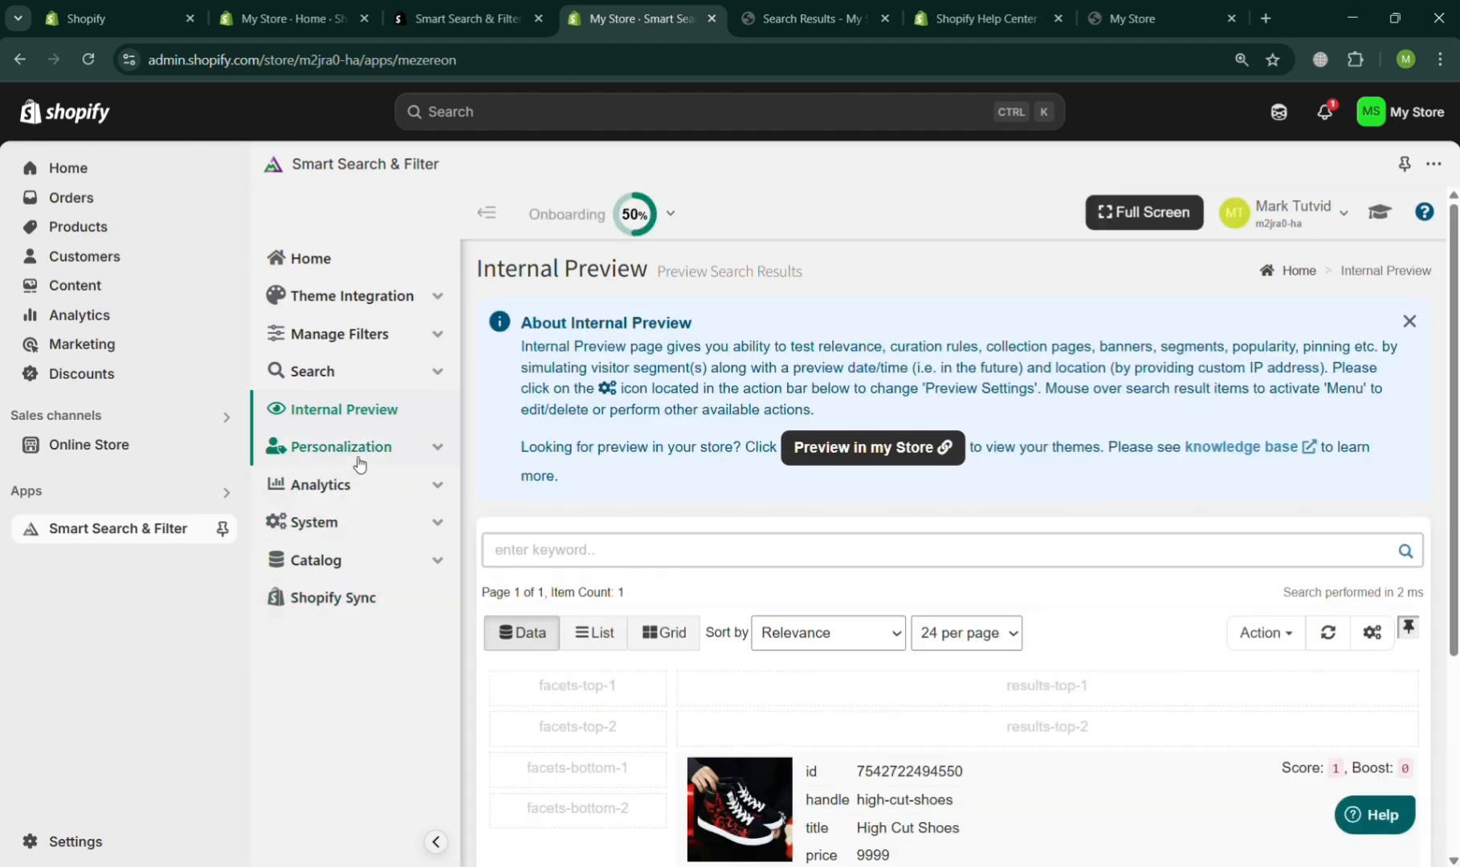
mouse_move(830, 781)
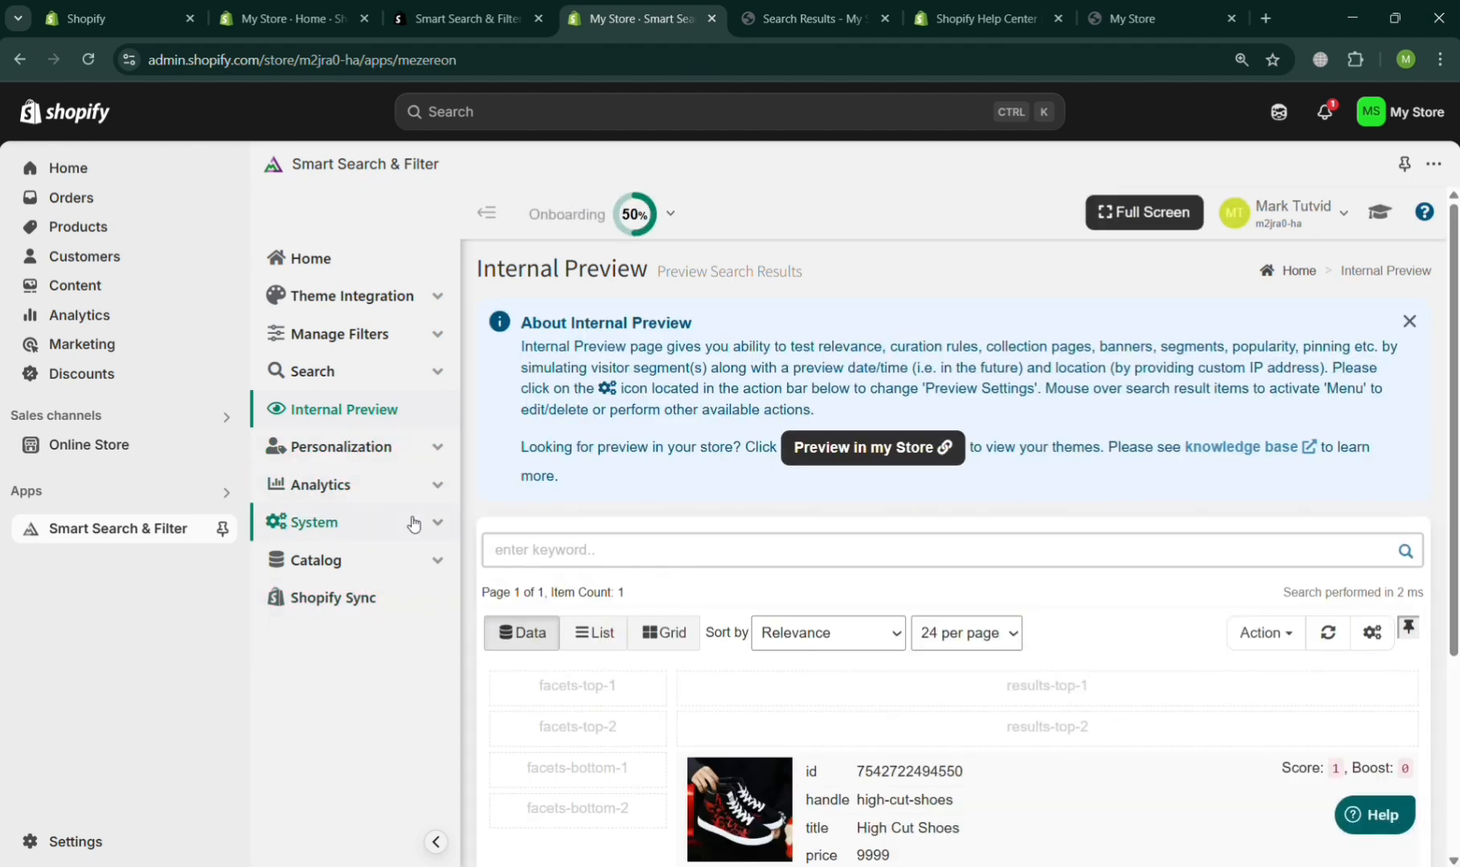